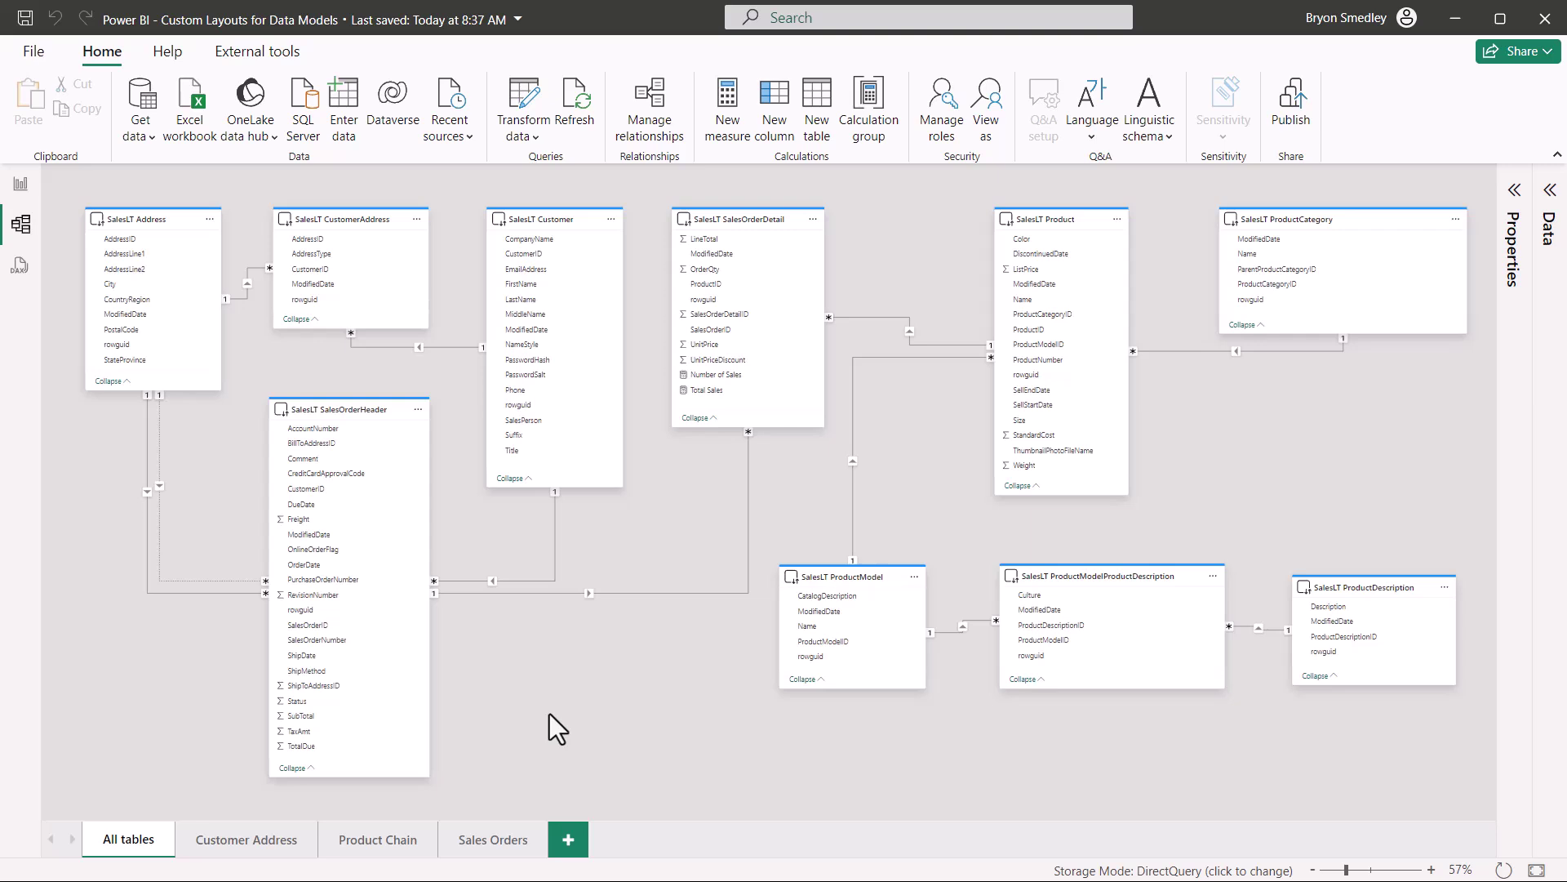
# Preview the Customer Address, Product Chain and Sales Orders layouts, then return to All tables.
pyautogui.click(278, 841)
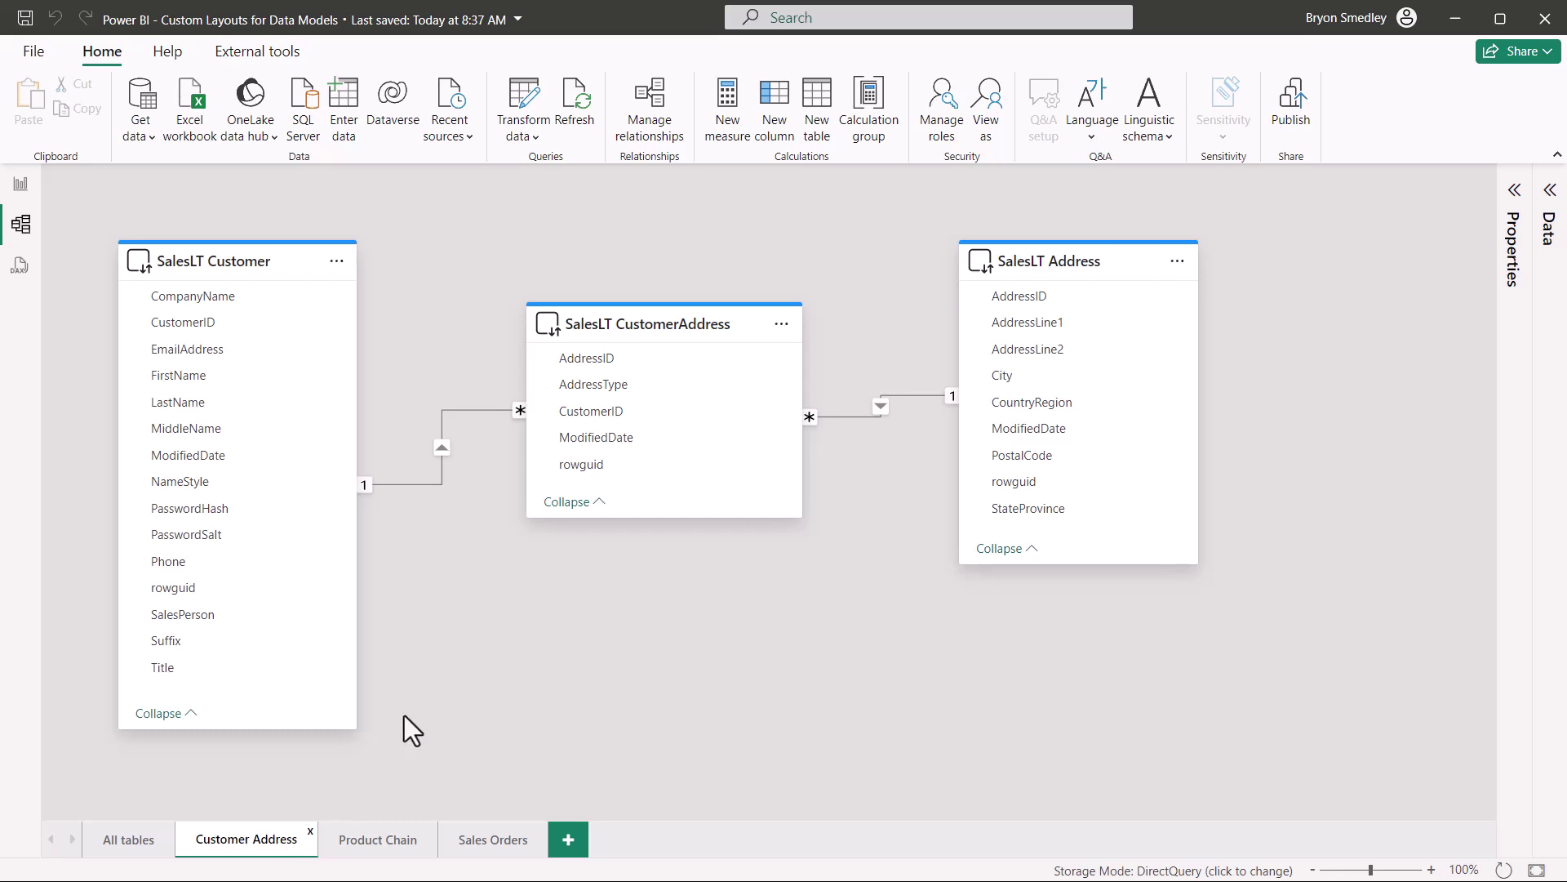
pyautogui.click(385, 838)
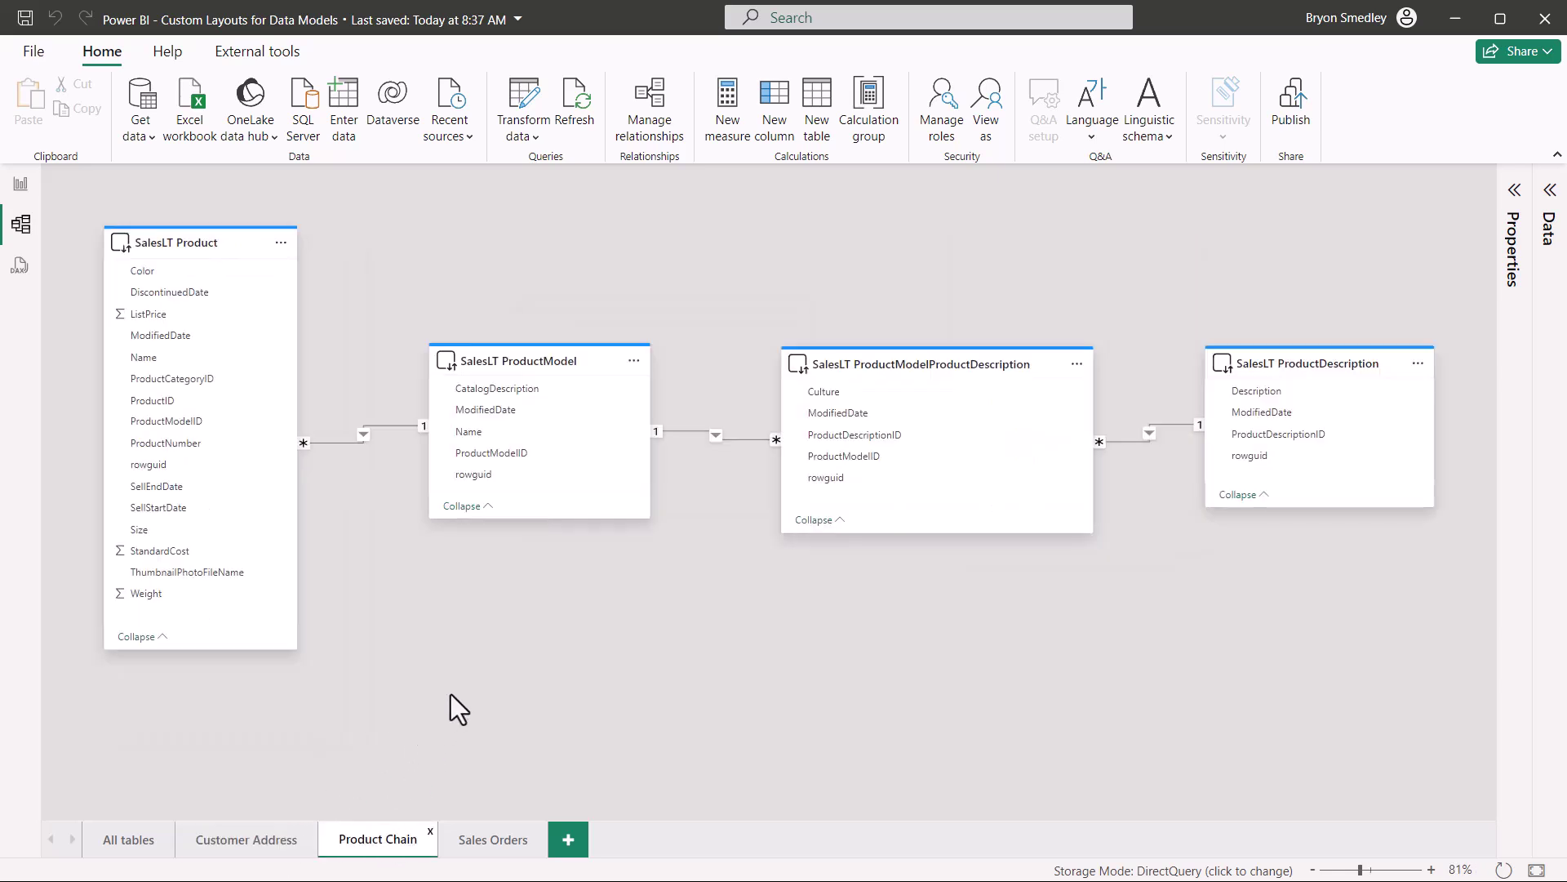
pyautogui.click(489, 844)
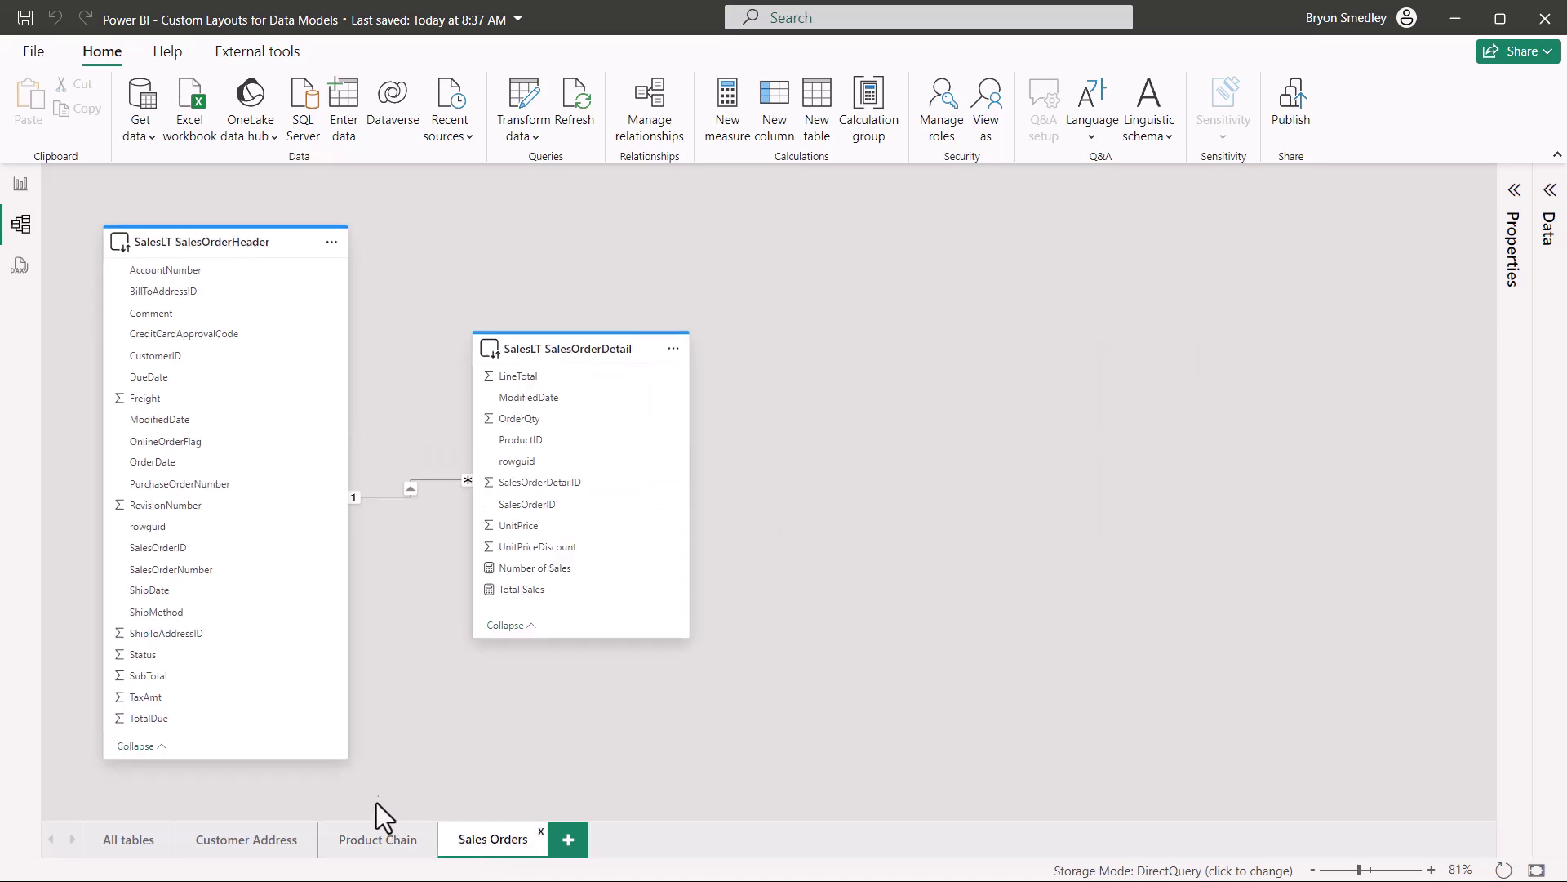
pyautogui.click(381, 836)
pyautogui.click(239, 845)
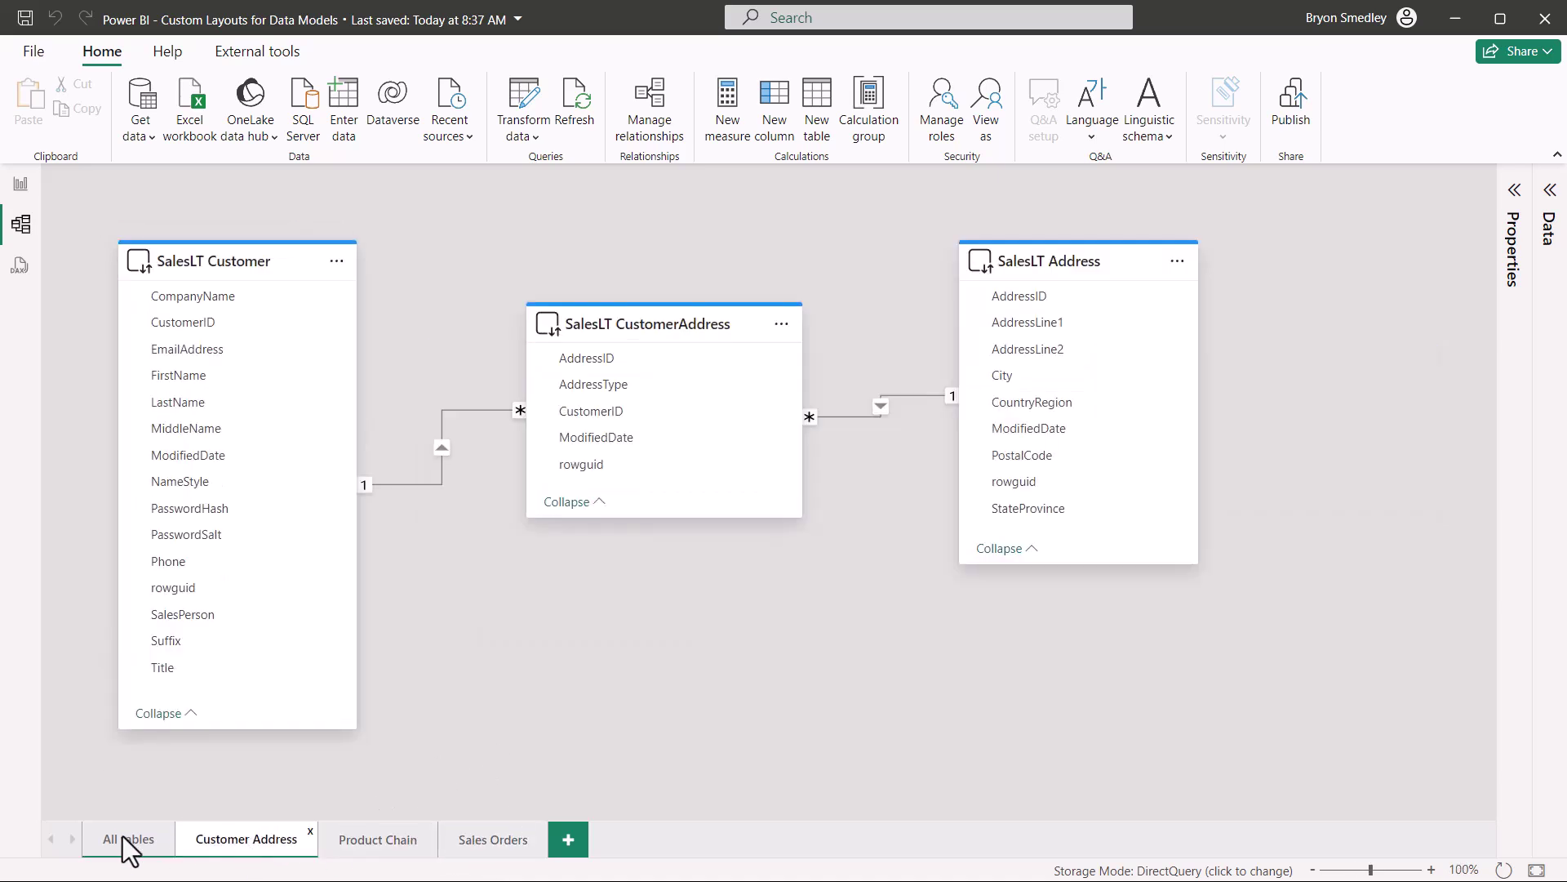
pyautogui.click(129, 844)
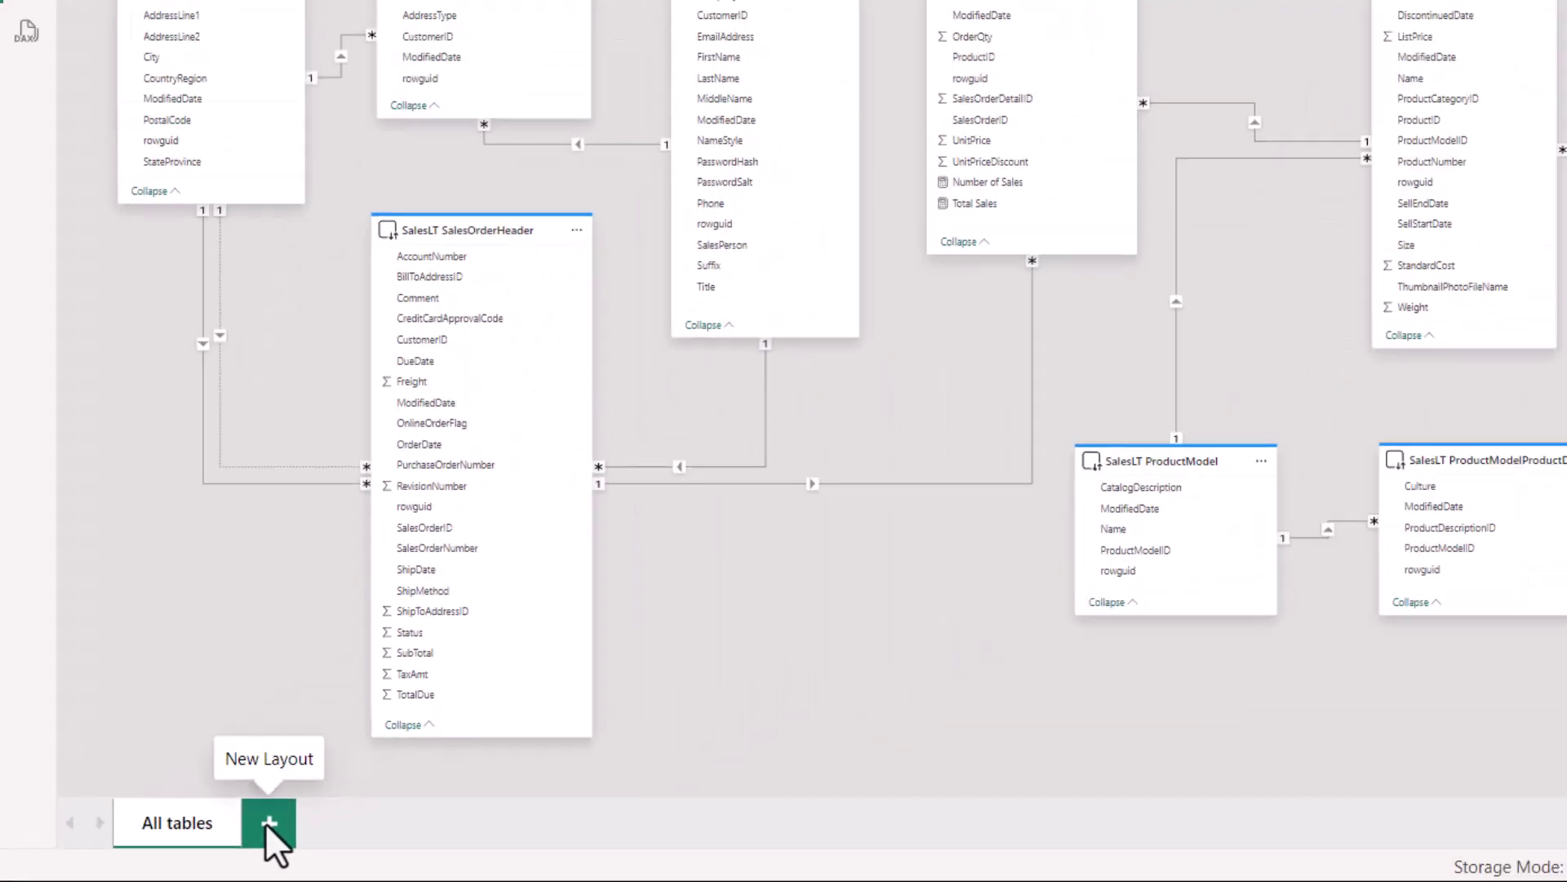
# Add a new blank Layout 1 and show the Data pane's table list.
pyautogui.click(267, 823)
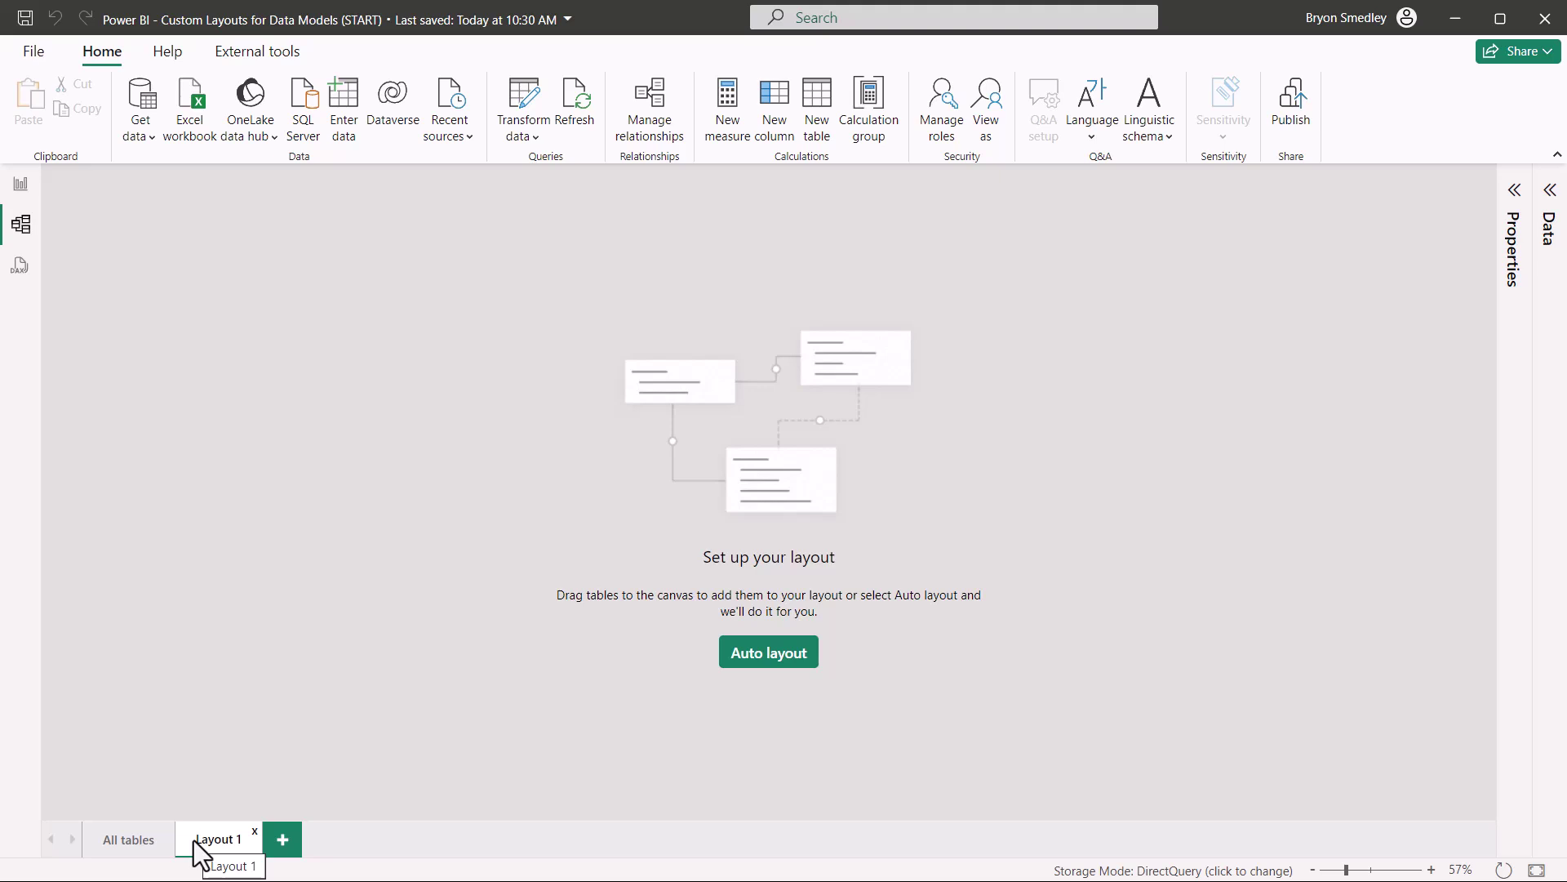
pyautogui.click(1547, 195)
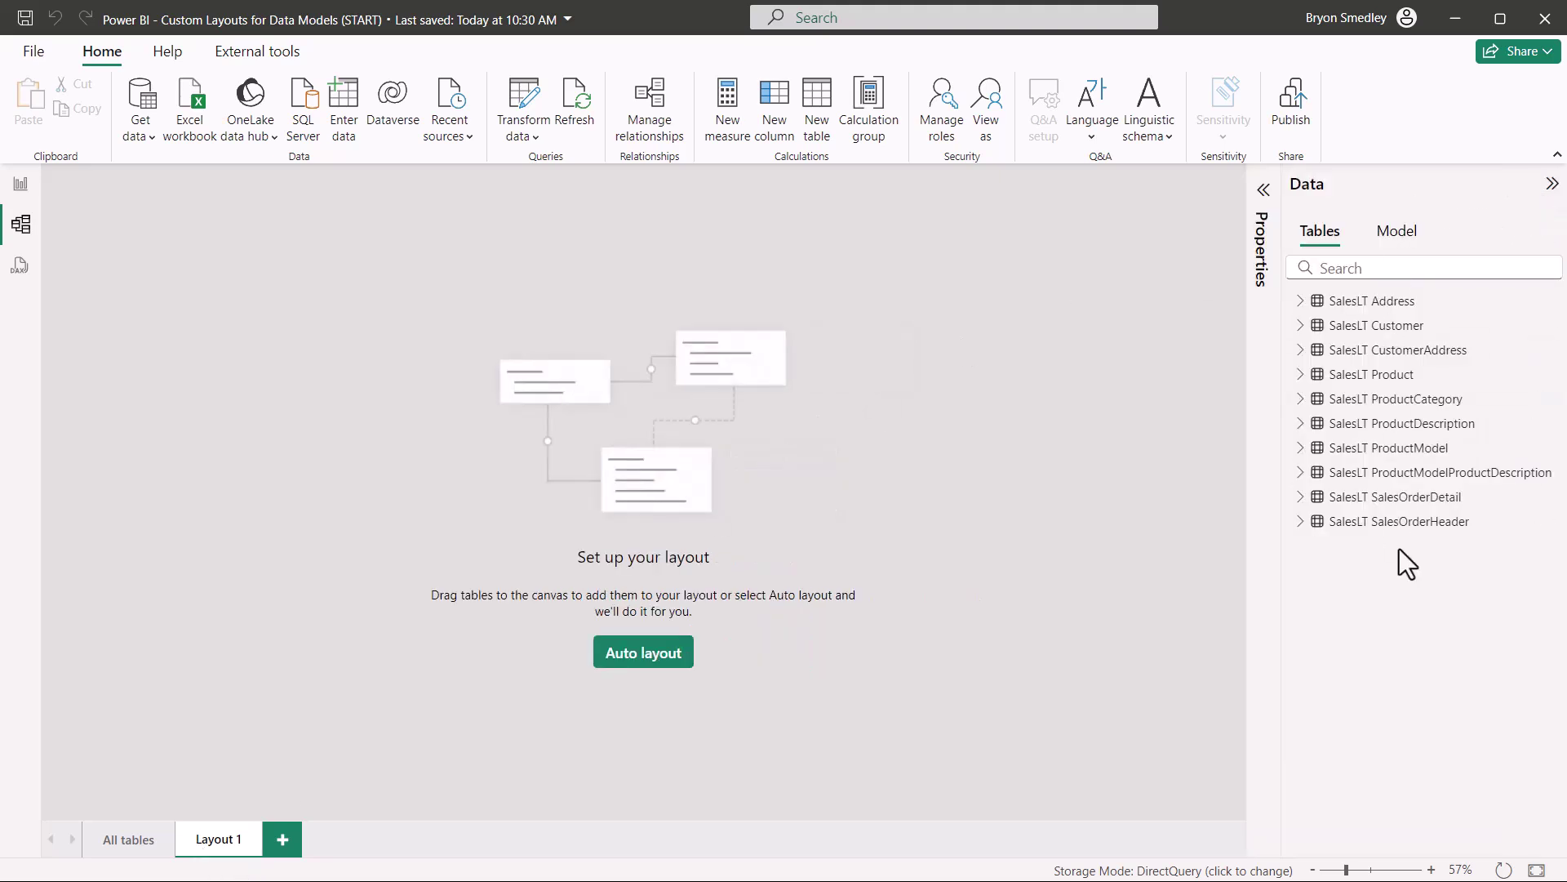
pyautogui.click(113, 841)
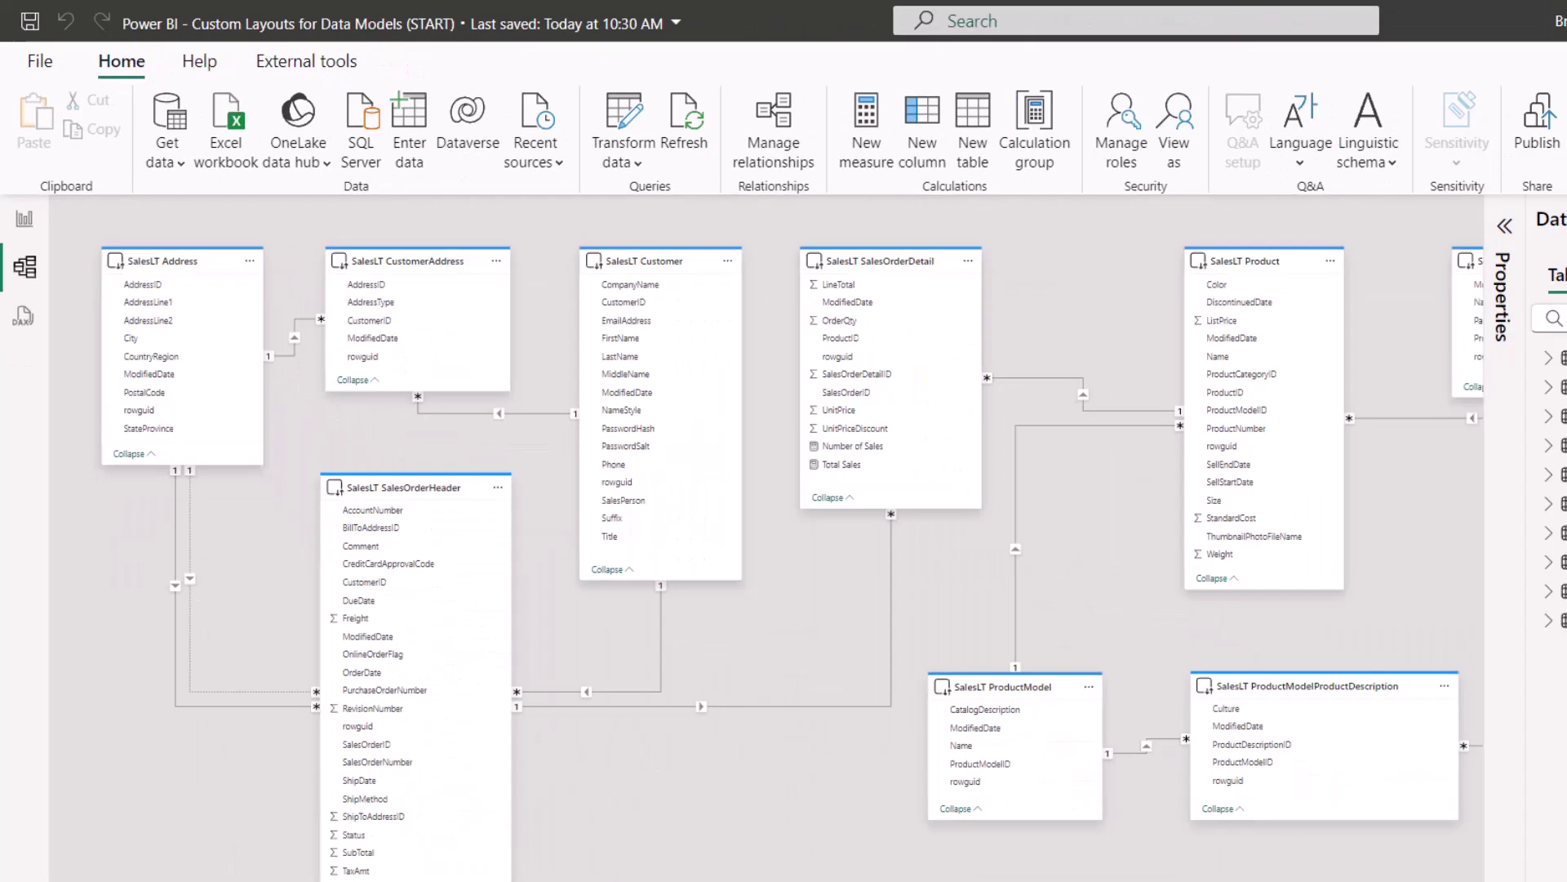
pyautogui.click(216, 847)
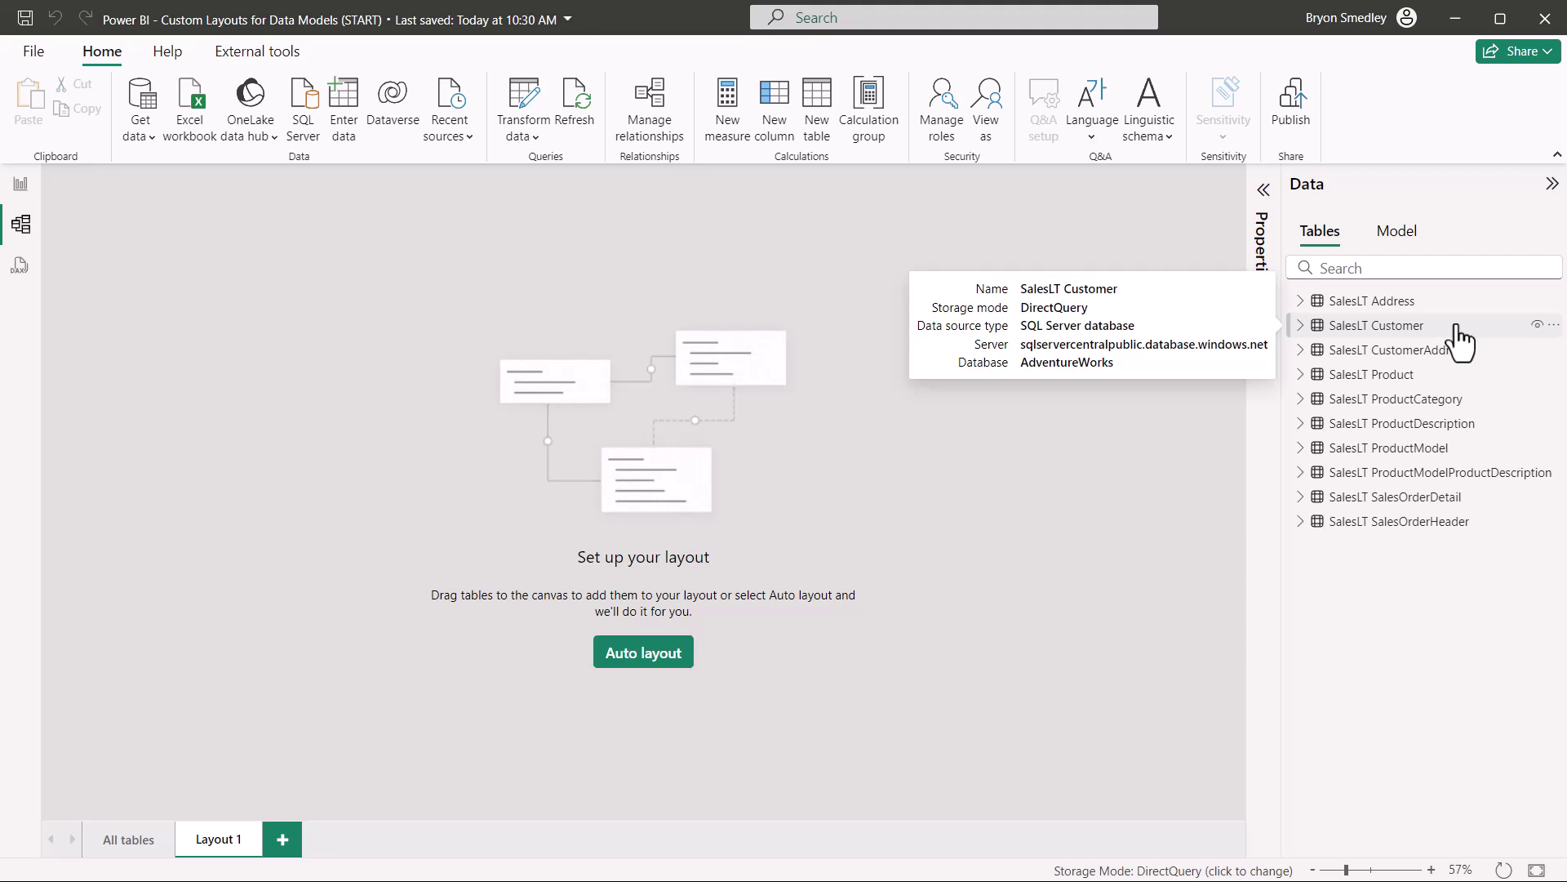
# Place SalesLT Customer (all fields shown), CustomerAddress and Address on Layout 1.
pyautogui.moveTo(1457, 327); pyautogui.dragTo(590, 144)
pyautogui.moveTo(633, 545); pyautogui.dragTo(640, 740)
pyautogui.moveTo(659, 256); pyautogui.dragTo(261, 254)
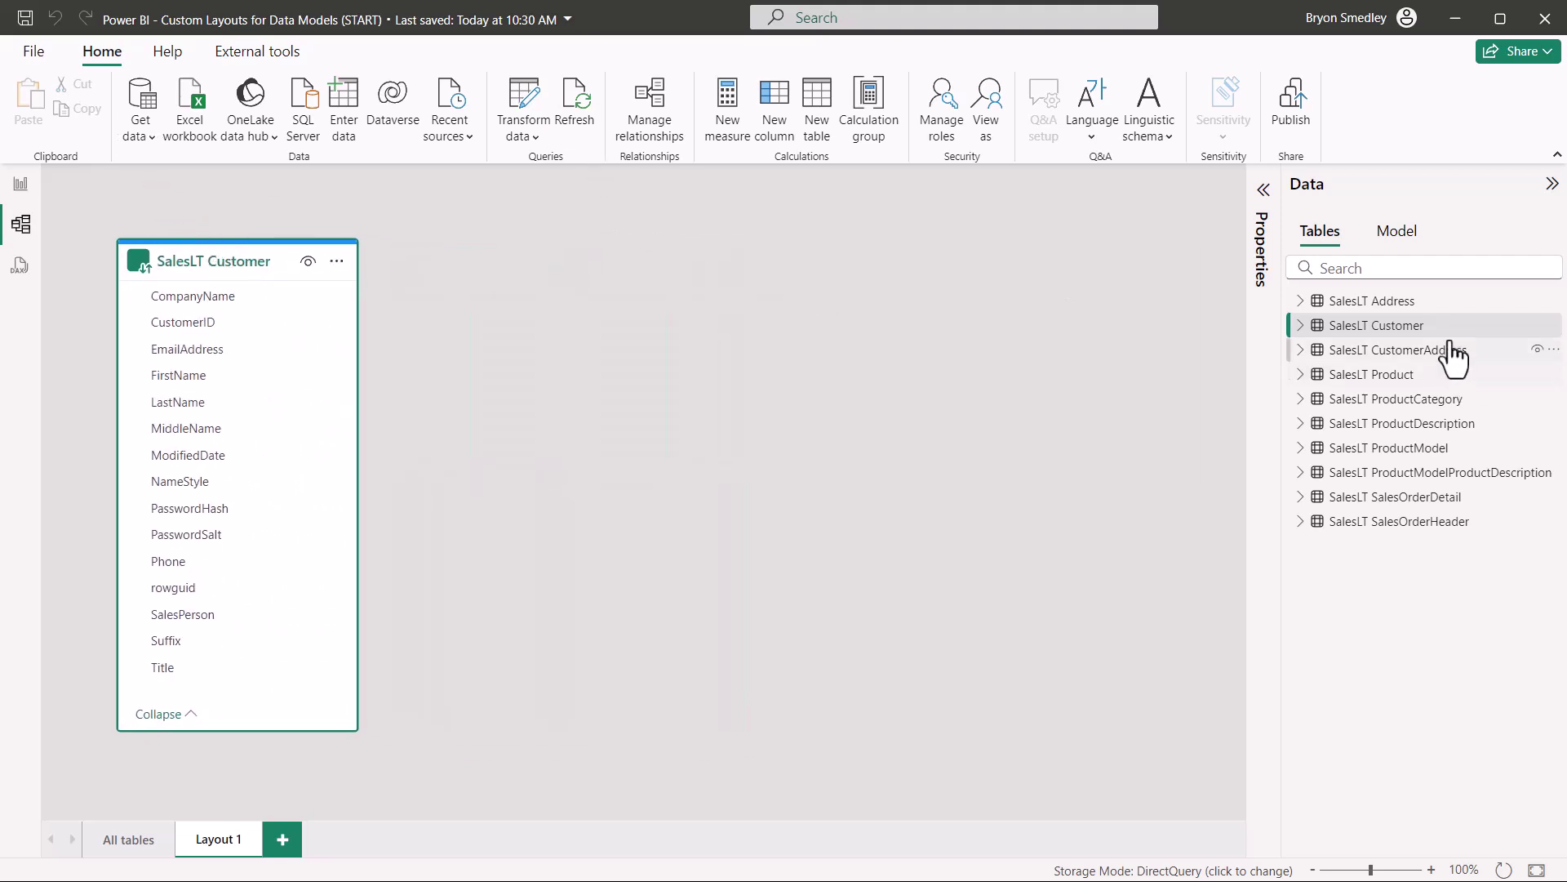
pyautogui.moveTo(1449, 351); pyautogui.dragTo(545, 261)
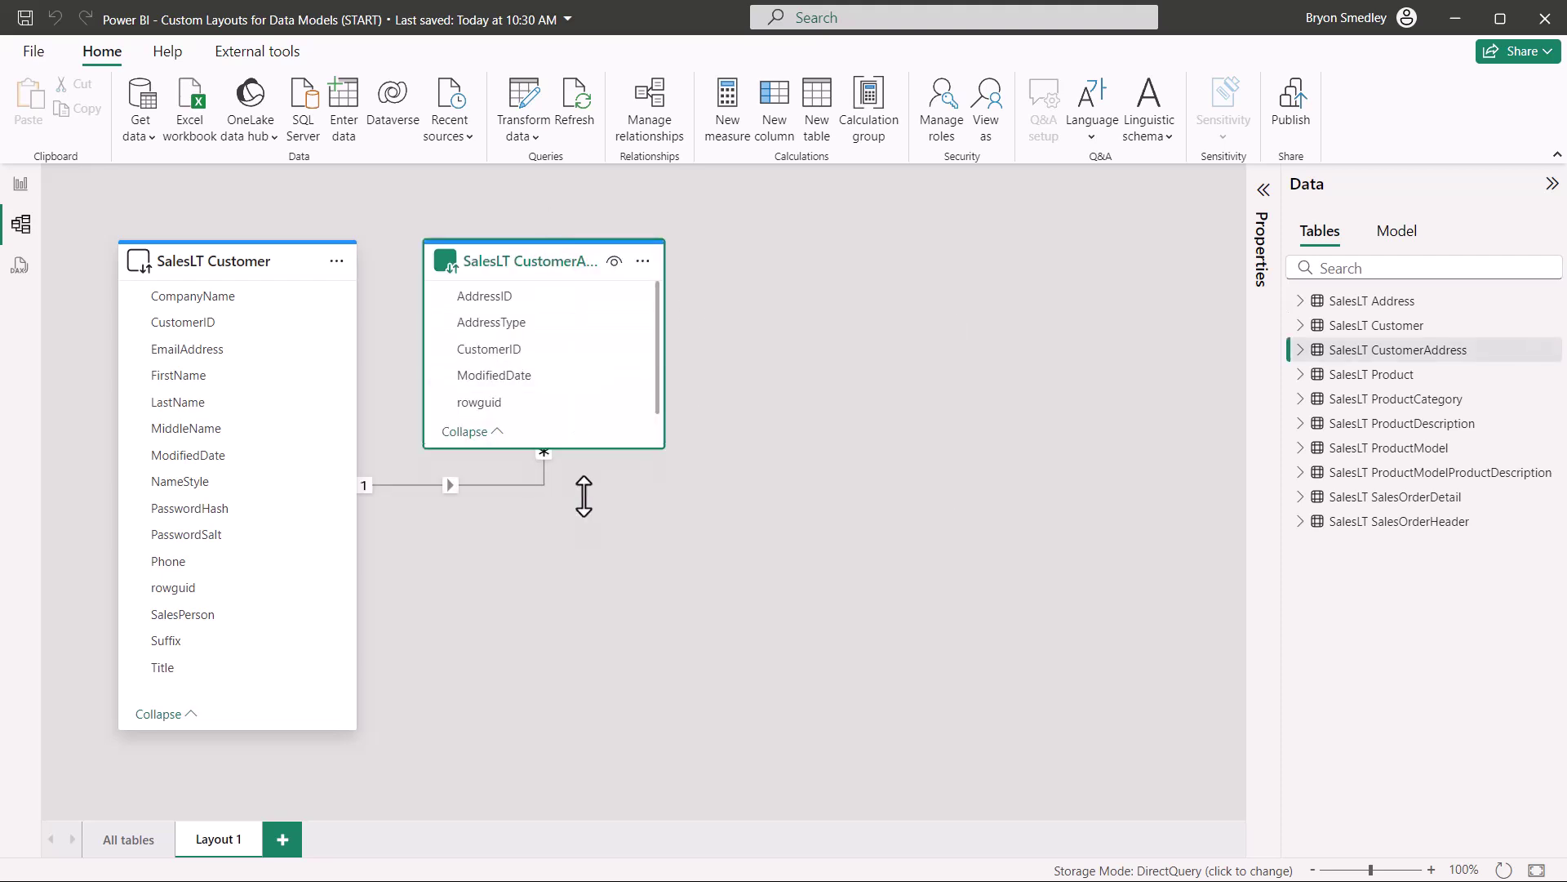
pyautogui.moveTo(1415, 304)
pyautogui.mouseDown()
pyautogui.moveTo(1094, 320)
pyautogui.moveTo(1037, 380)
pyautogui.mouseUp()
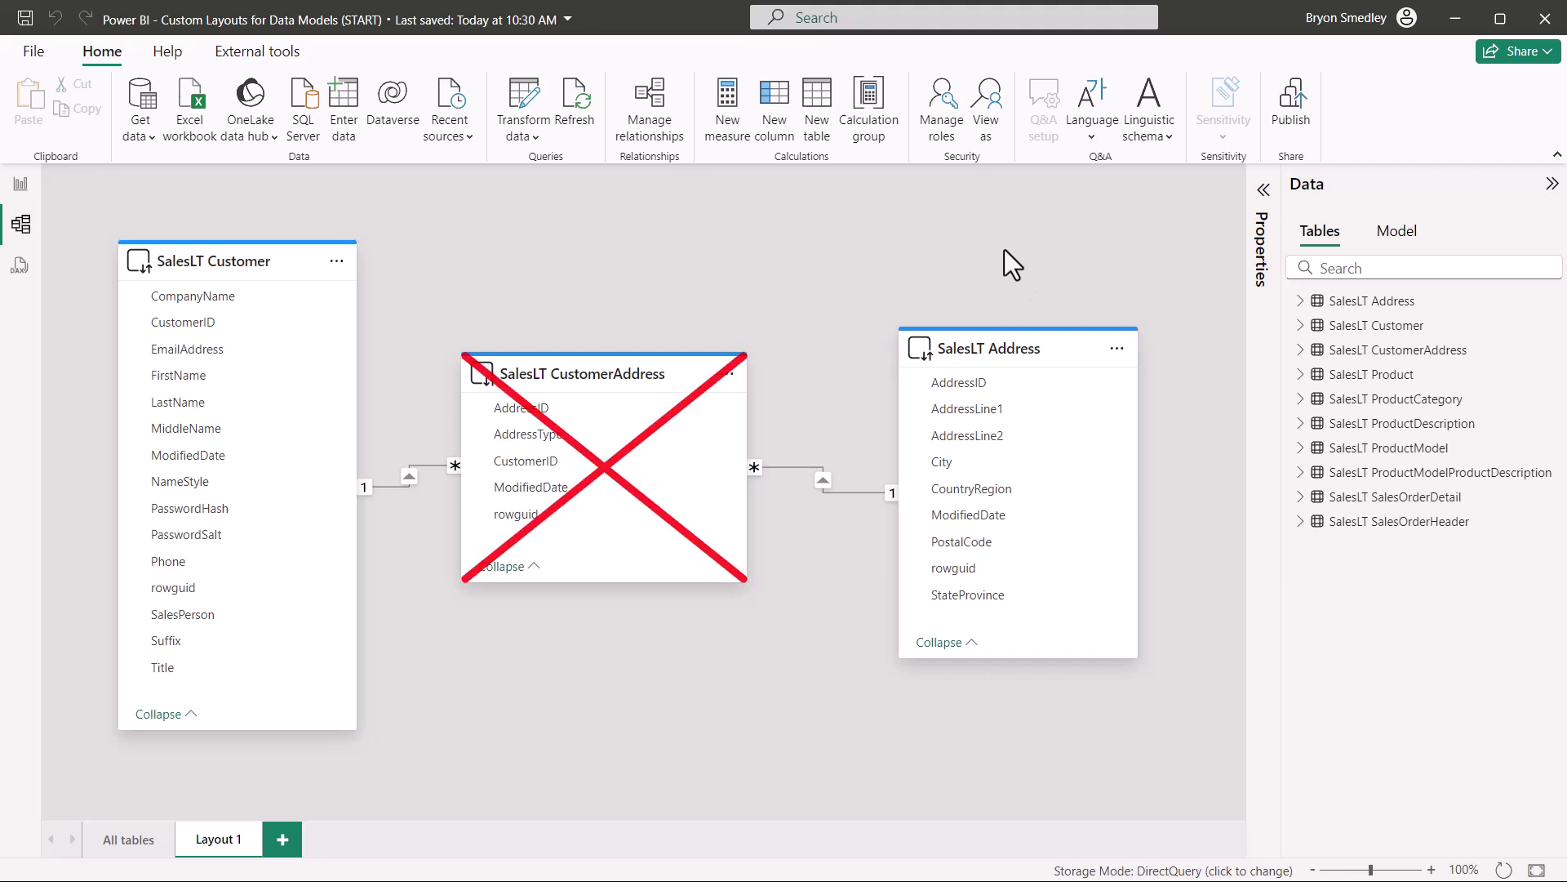
pyautogui.rightClick(1004, 346)
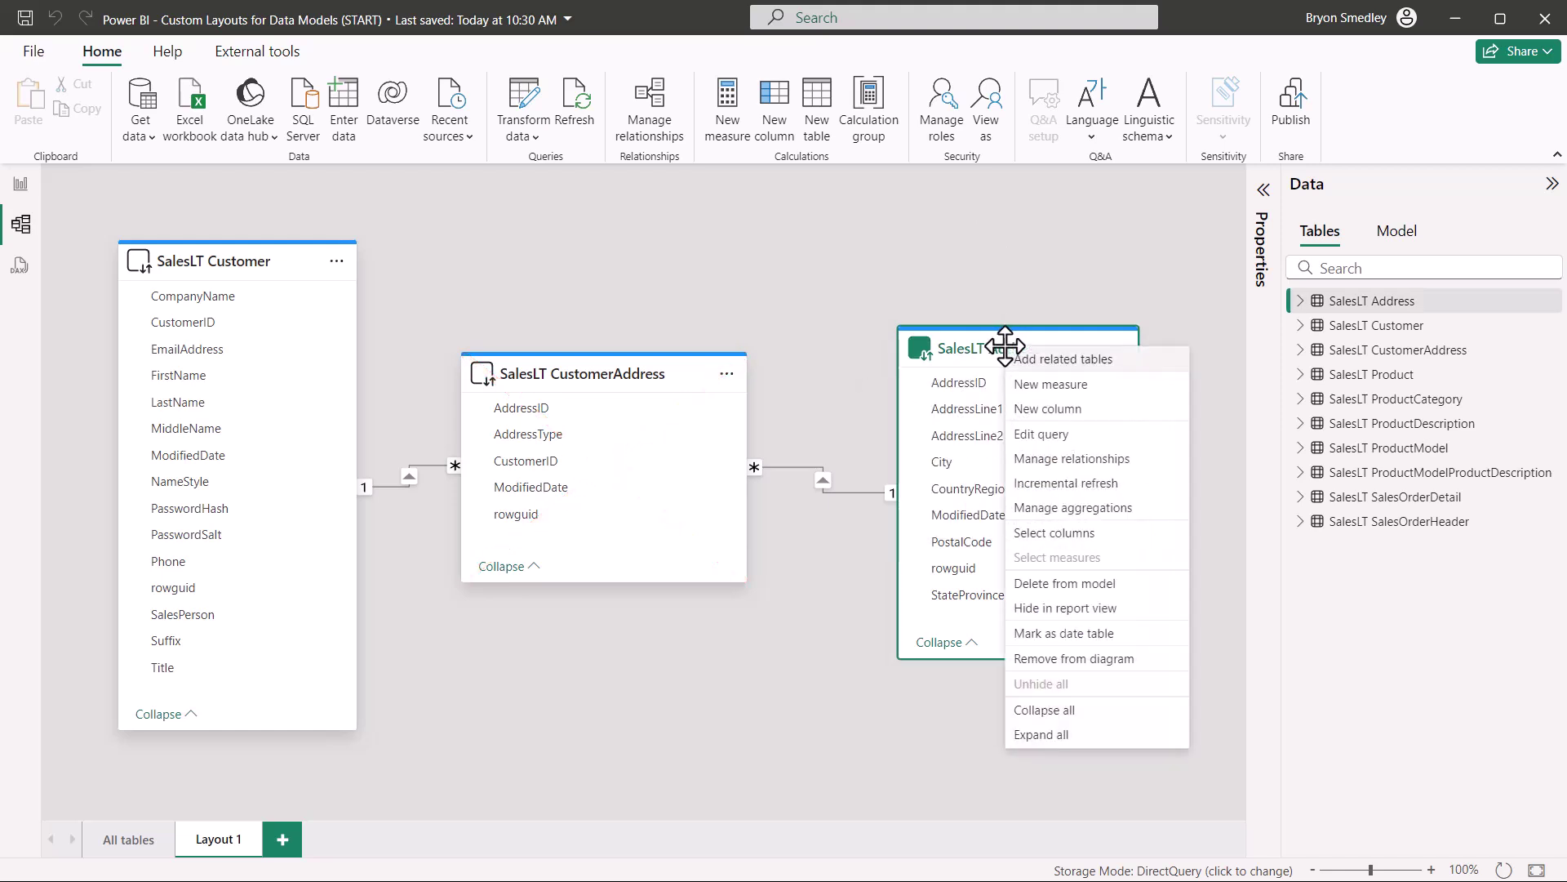
pyautogui.click(1139, 663)
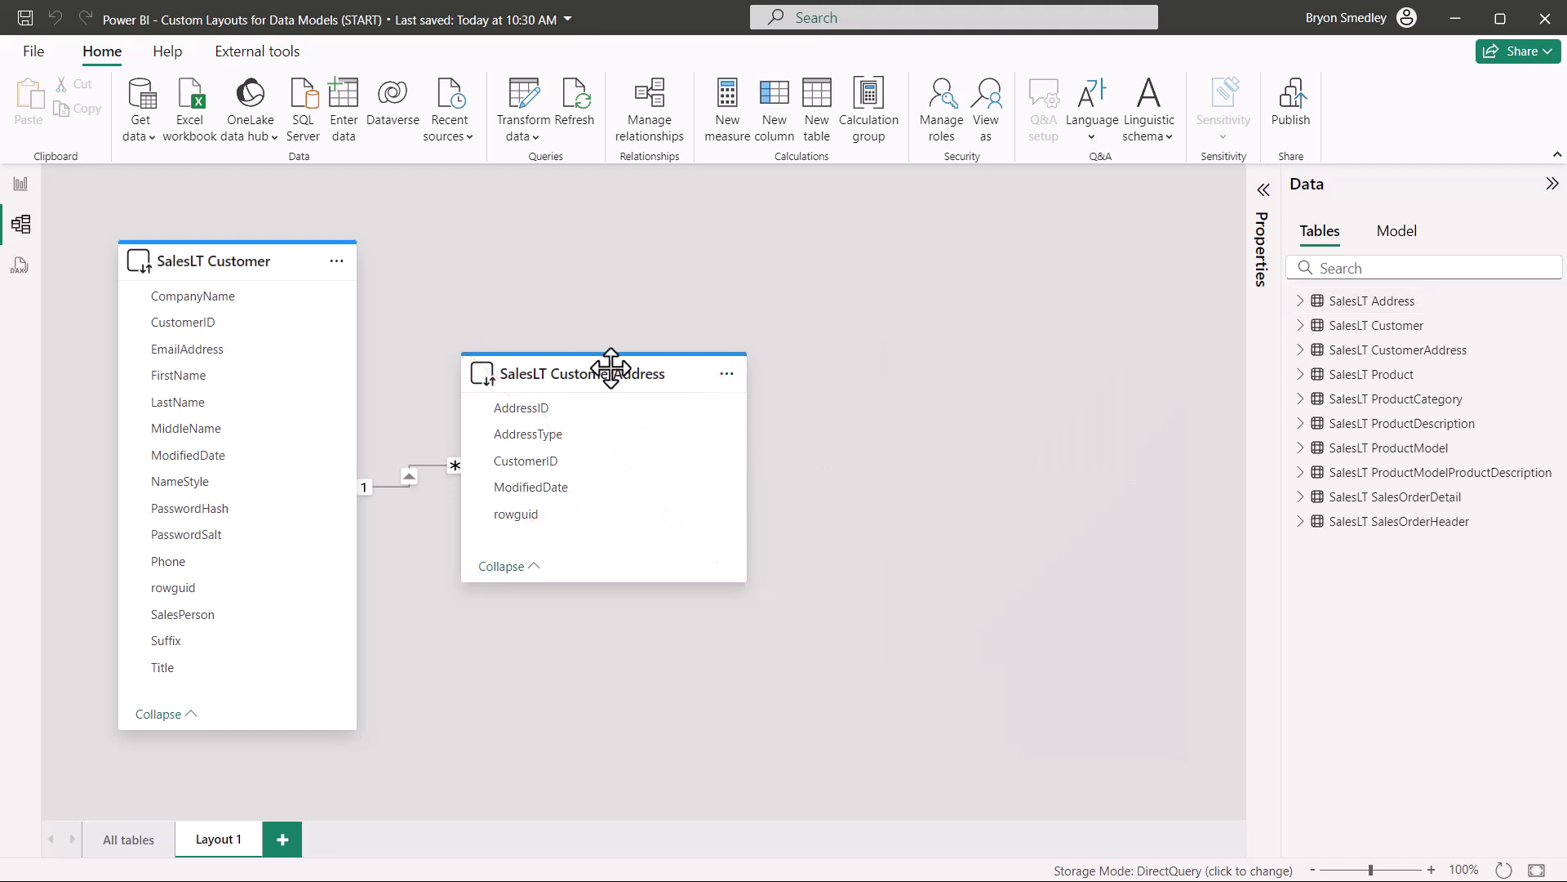
pyautogui.rightClick(612, 372)
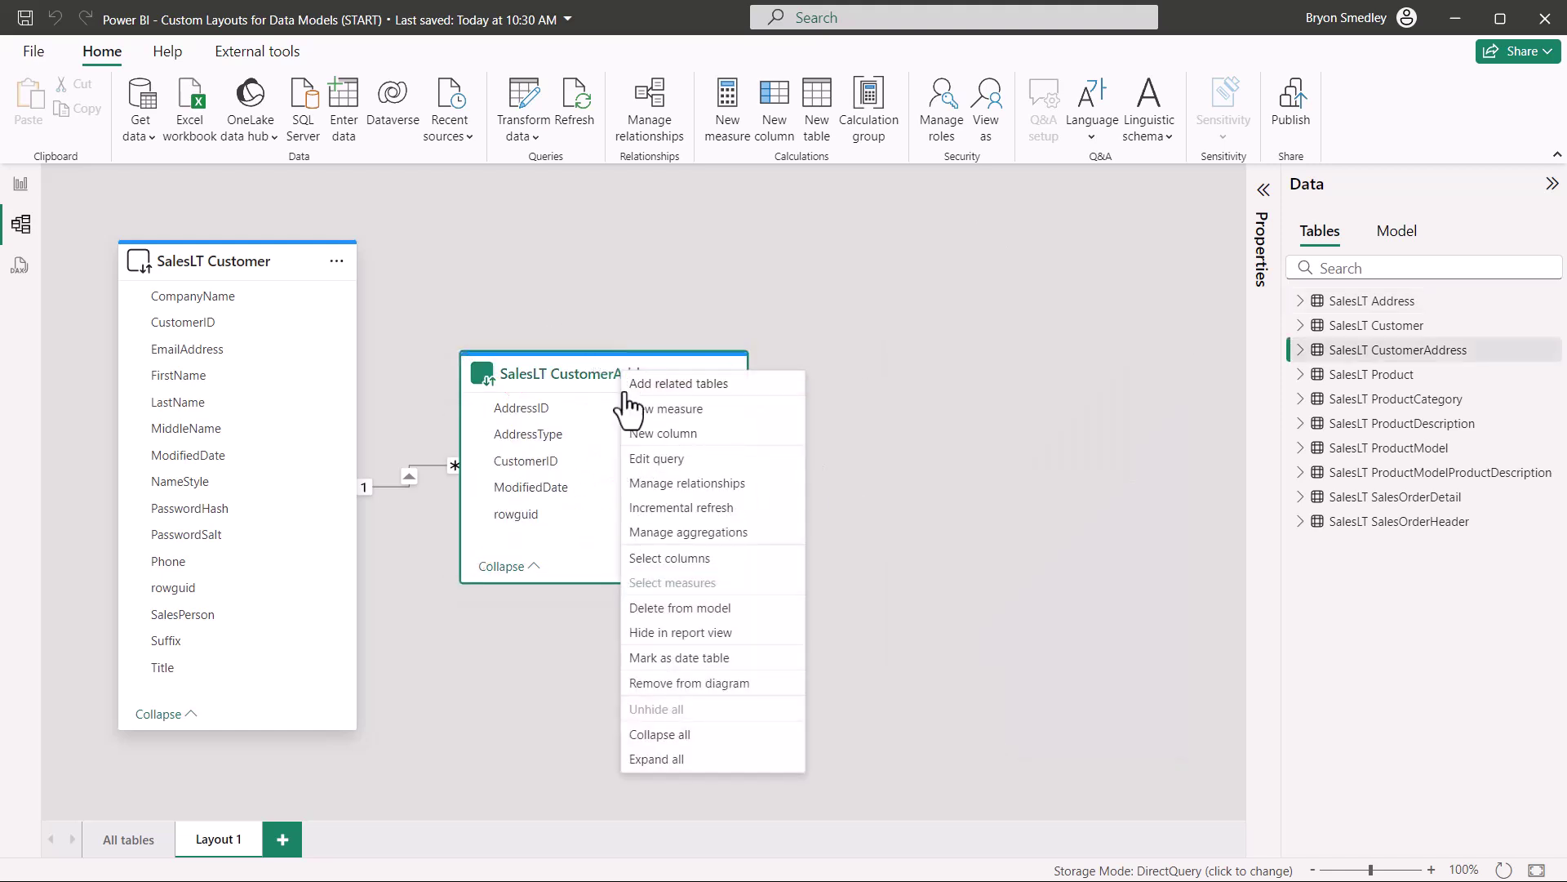
pyautogui.click(694, 689)
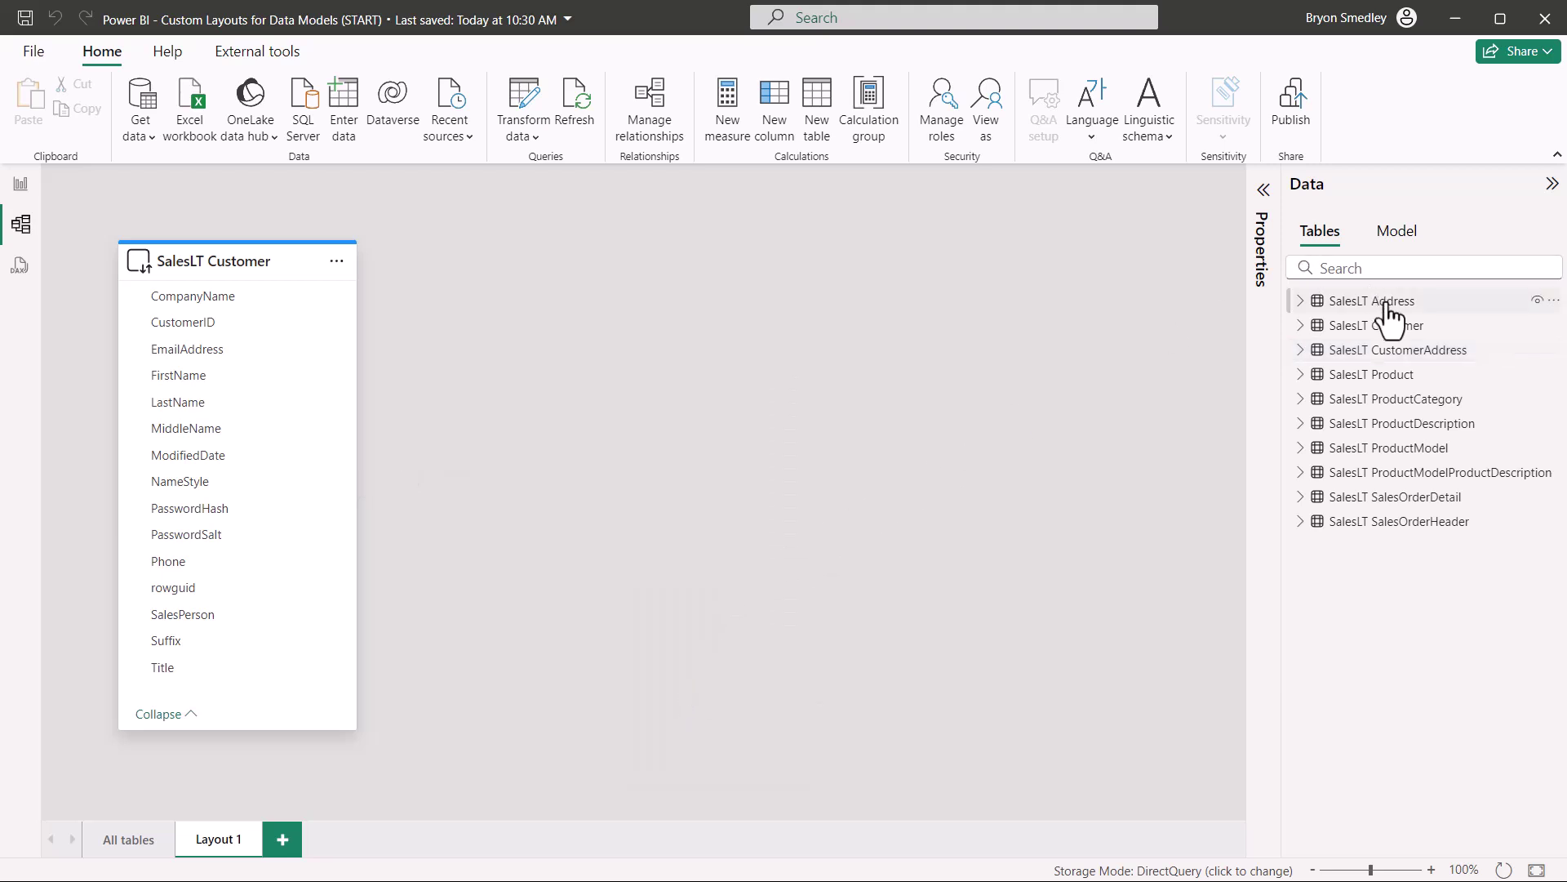
pyautogui.moveTo(1388, 302); pyautogui.dragTo(734, 352)
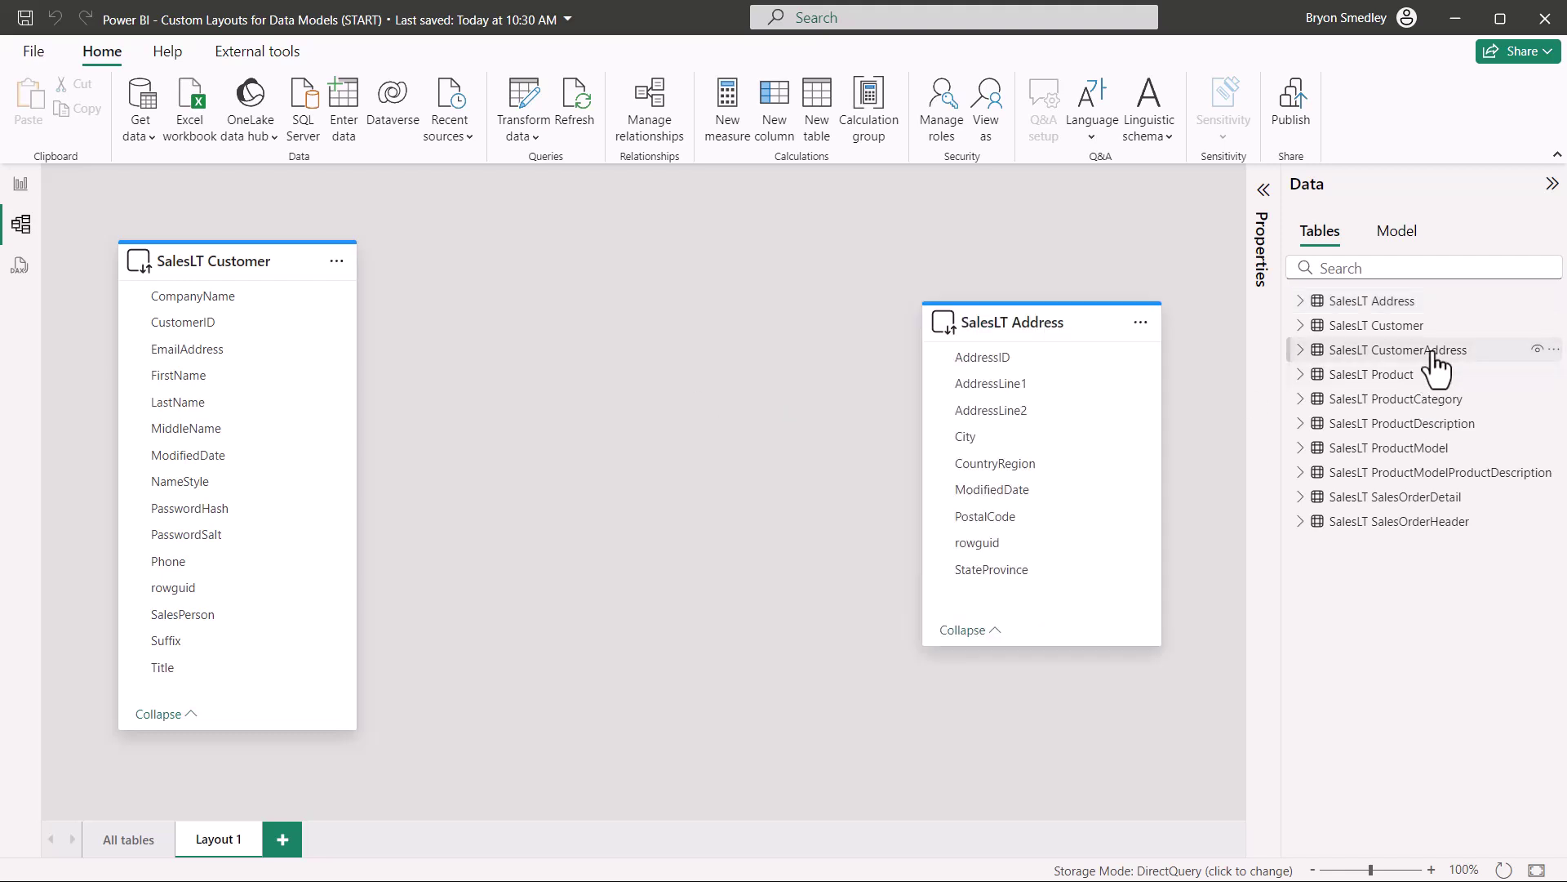
pyautogui.moveTo(1440, 355); pyautogui.dragTo(665, 479)
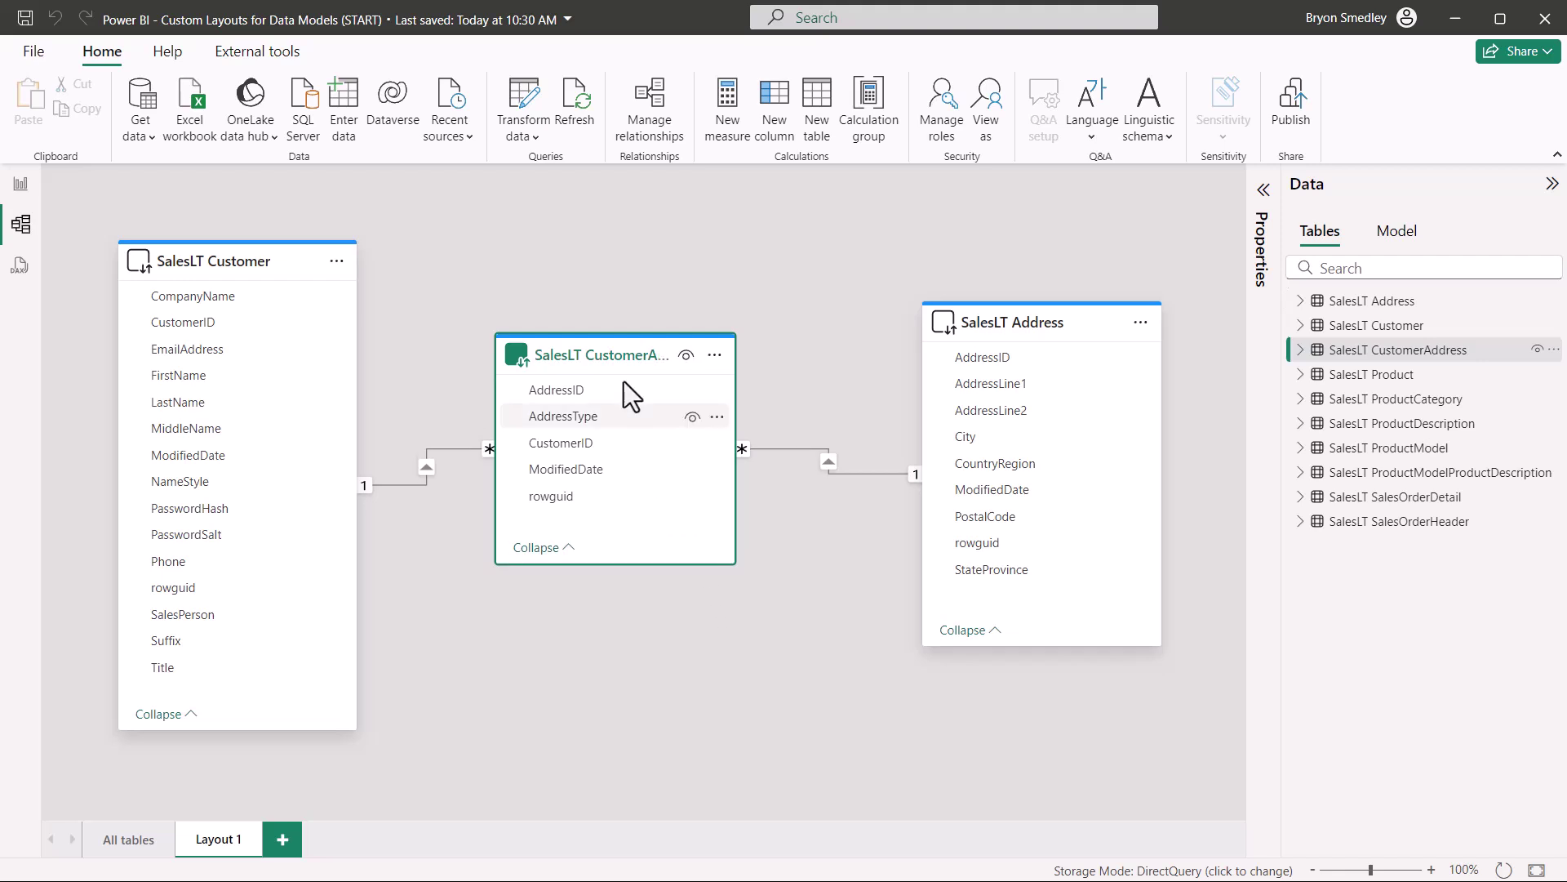
pyautogui.rightClick(625, 359)
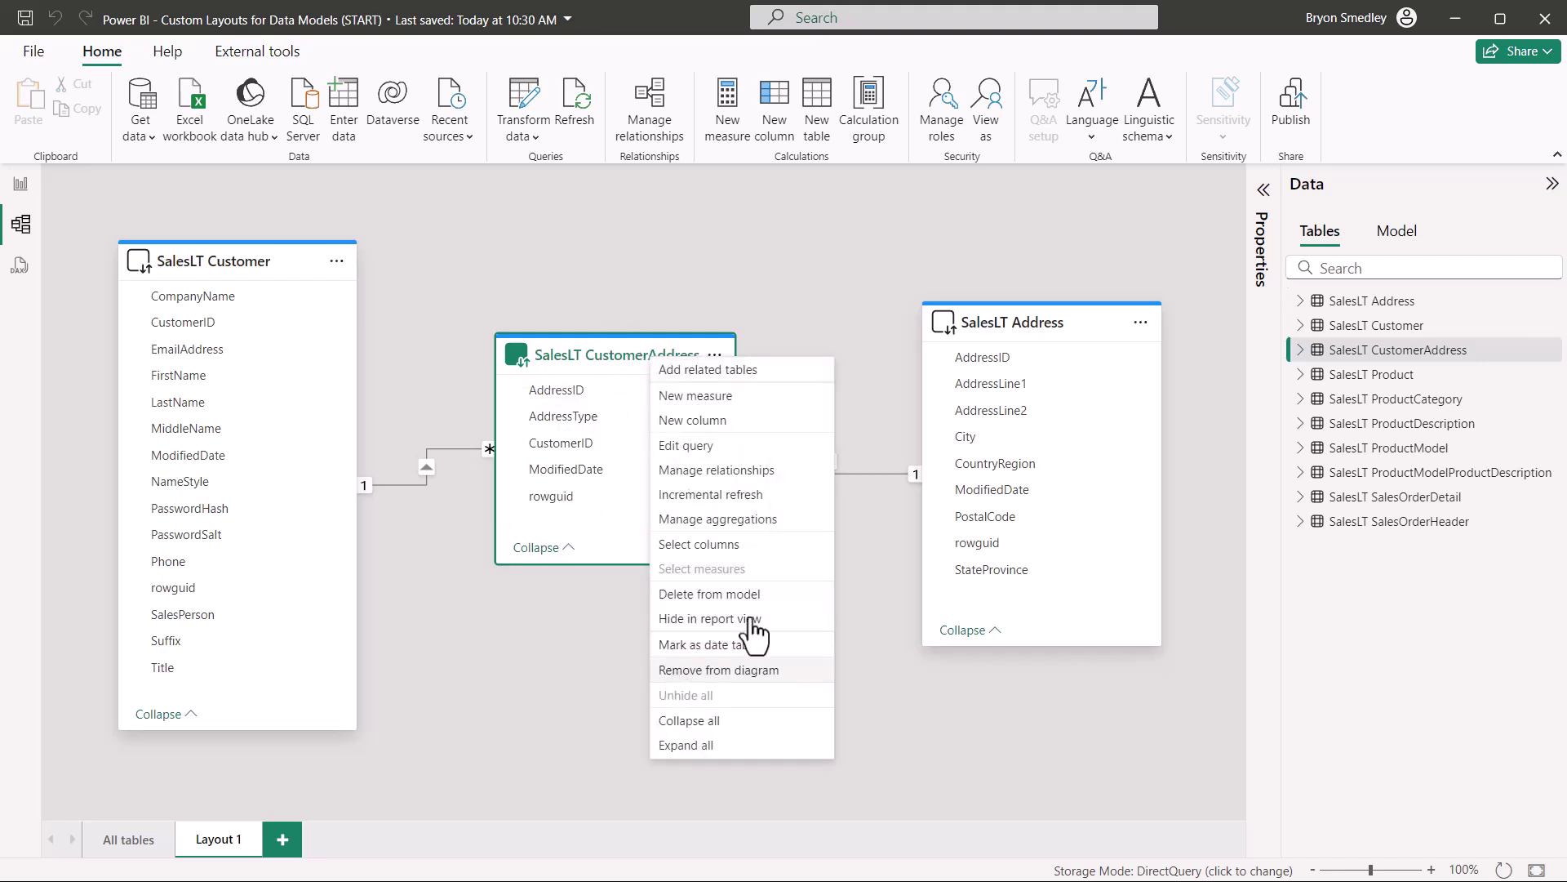
pyautogui.click(718, 669)
pyautogui.rightClick(1019, 322)
pyautogui.click(1053, 635)
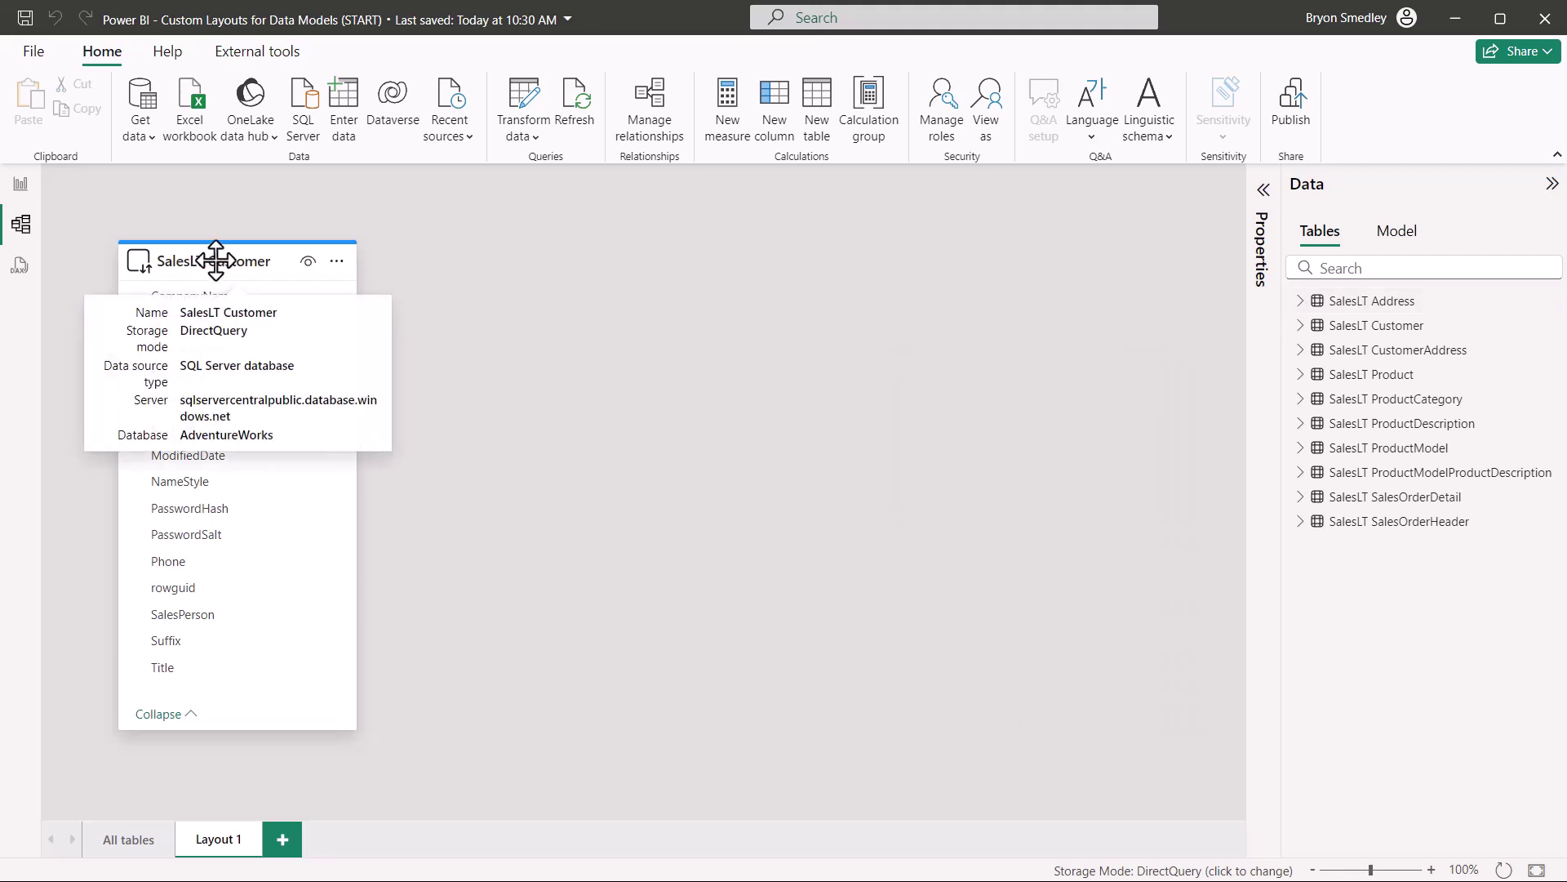
pyautogui.moveTo(214, 262); pyautogui.dragTo(650, 227)
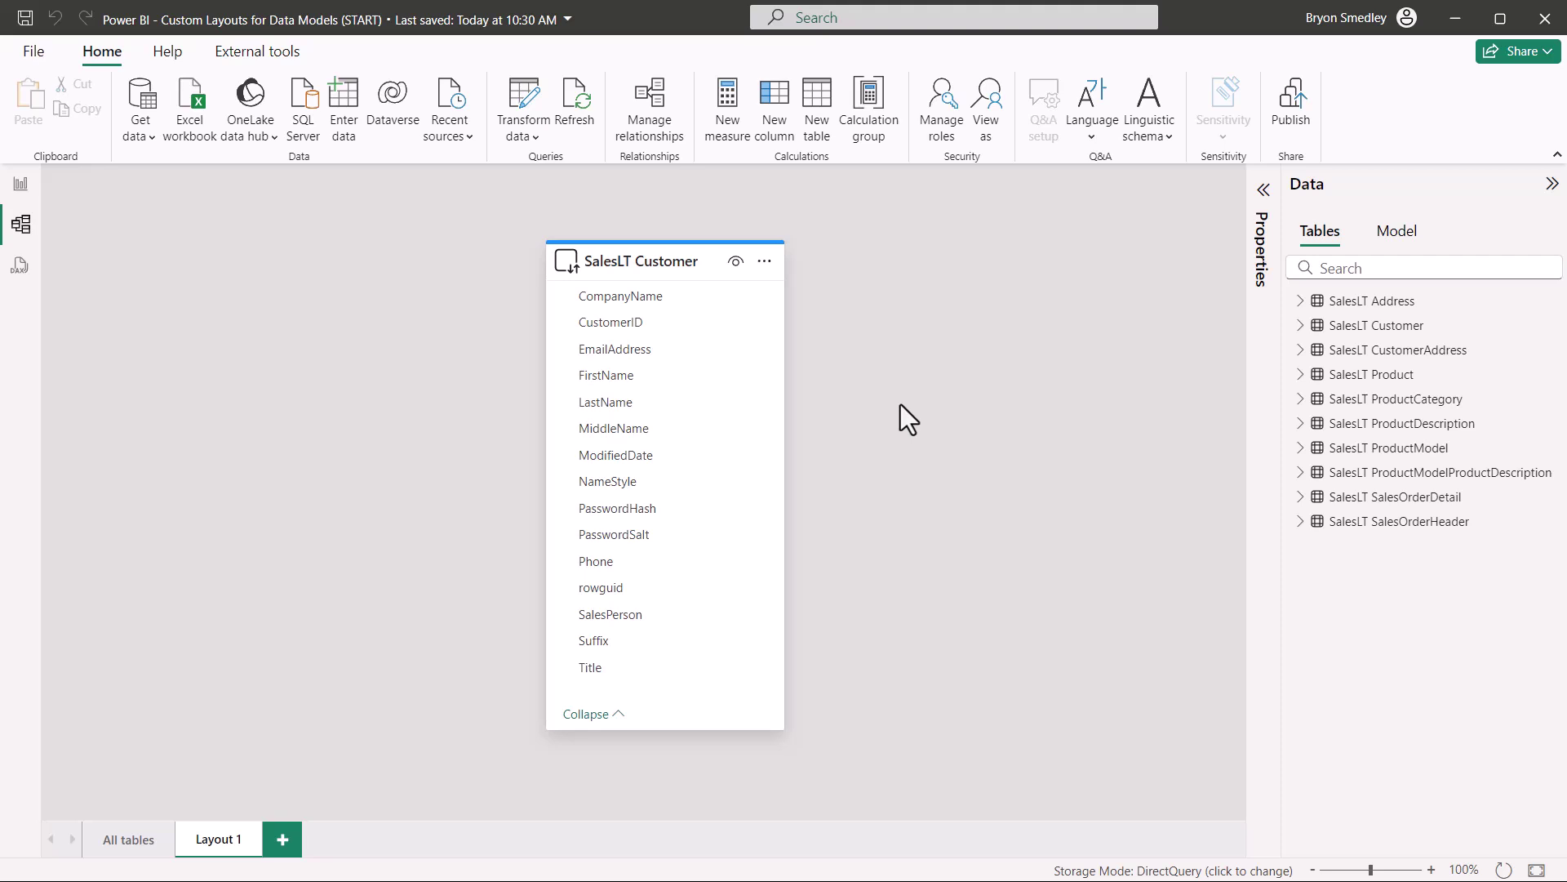
pyautogui.rightClick(642, 252)
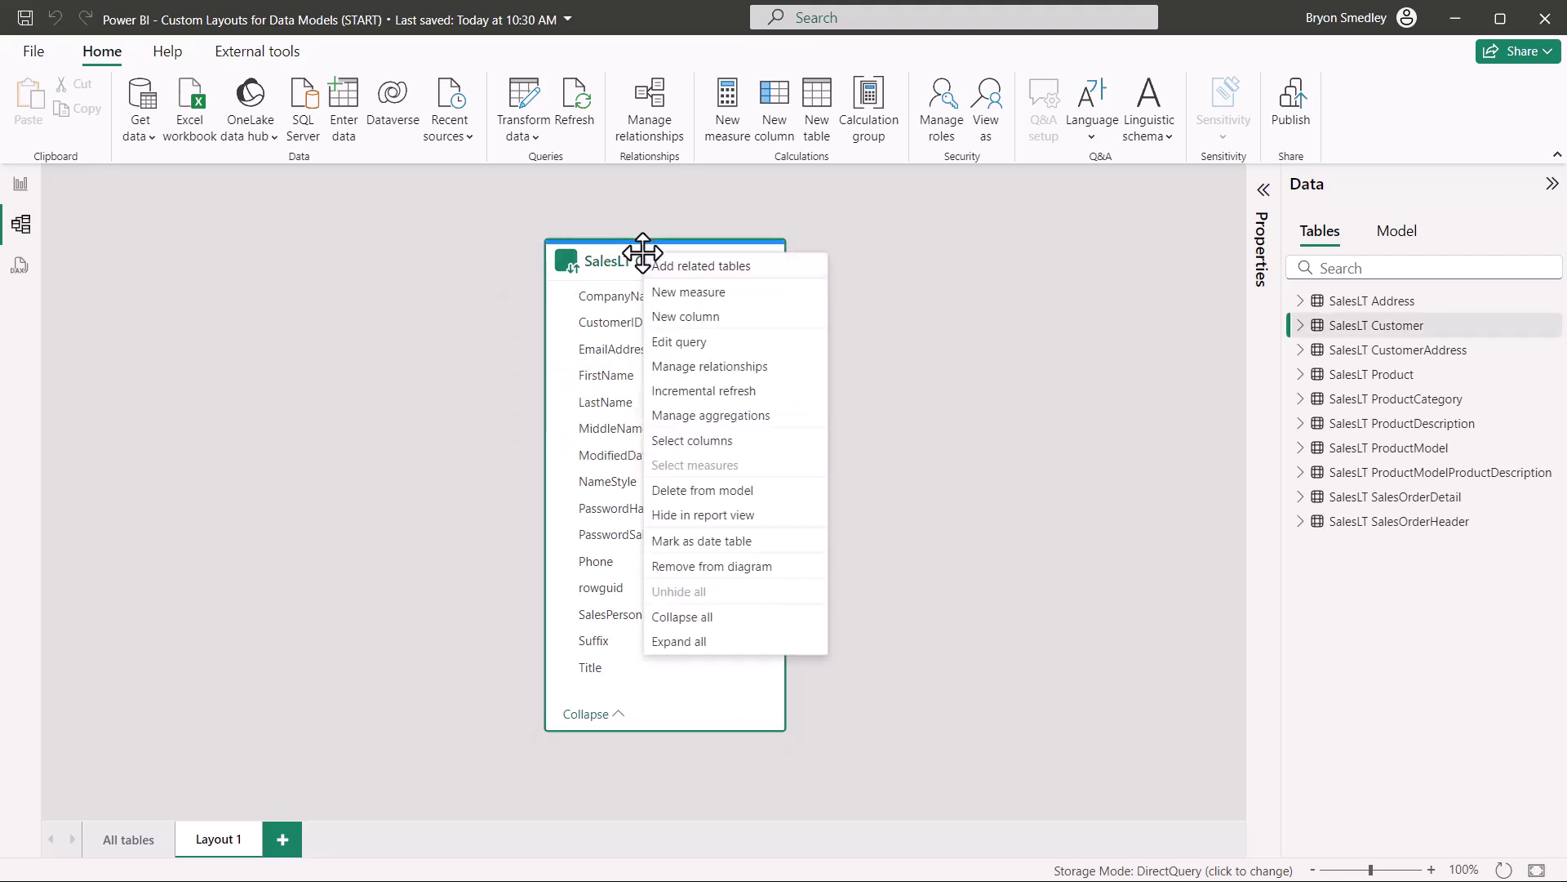
pyautogui.click(801, 274)
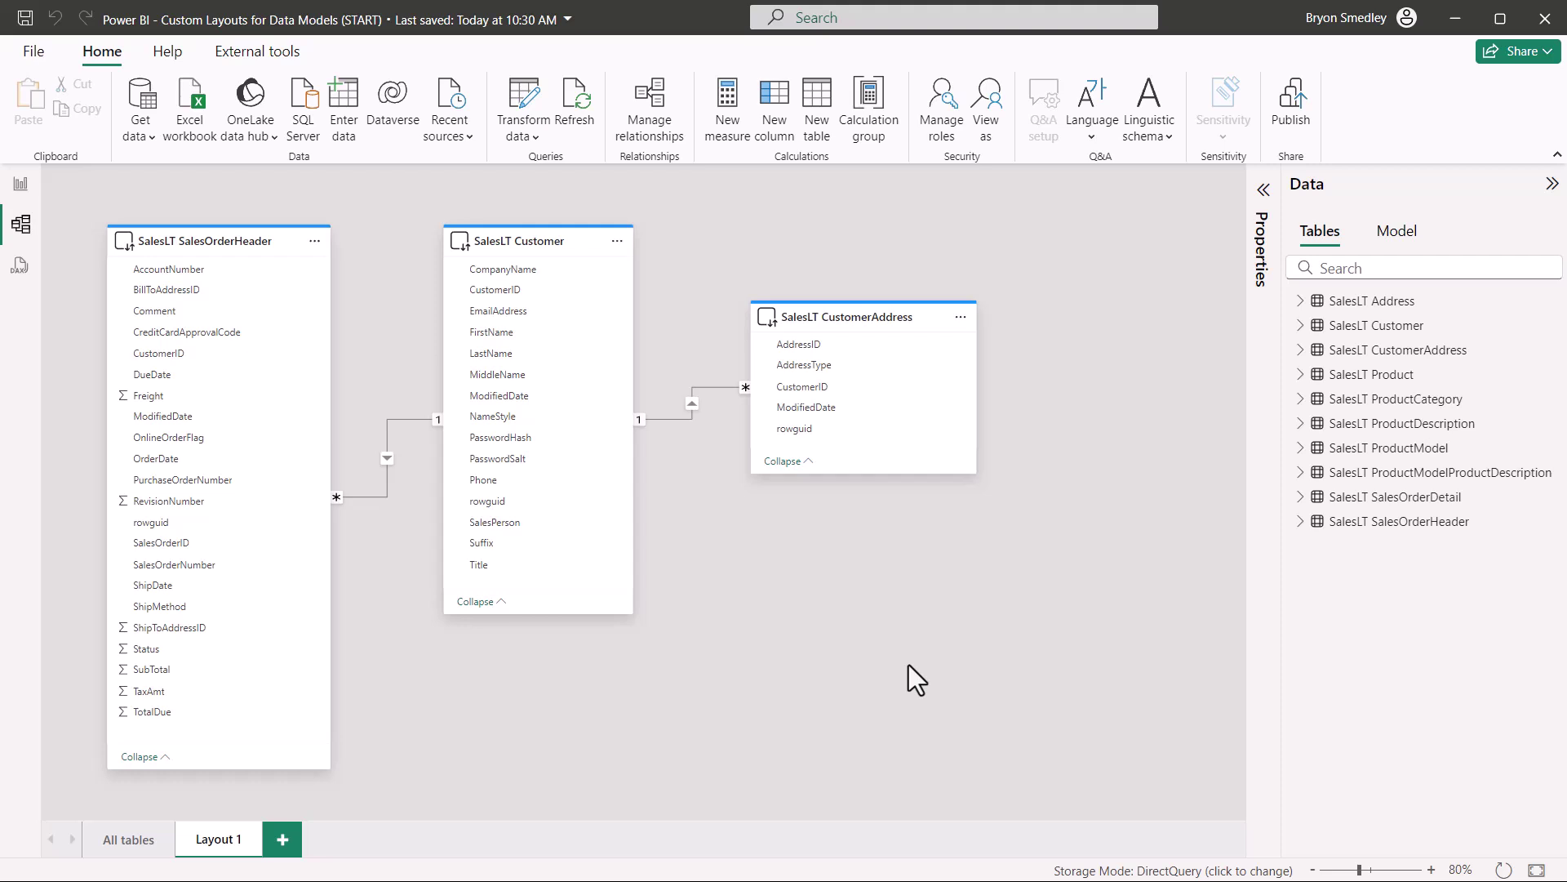
pyautogui.click(194, 234)
pyautogui.rightClick(195, 235)
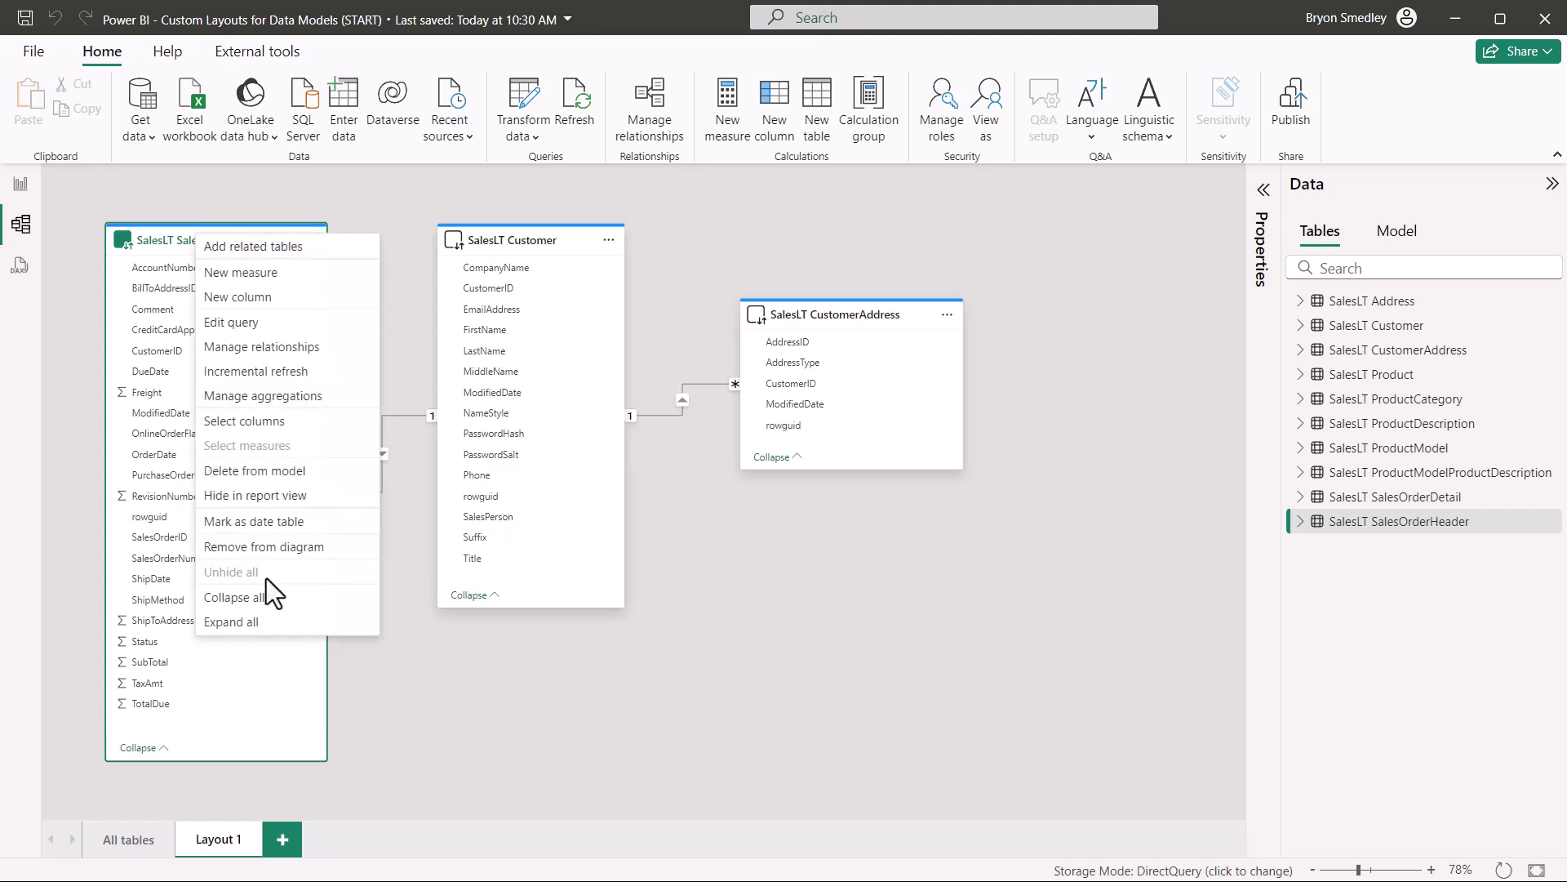
pyautogui.click(304, 546)
pyautogui.moveTo(1413, 304); pyautogui.dragTo(1063, 384)
# Rename the Layout 1 tab to 'Customer Address'.
pyautogui.rightClick(219, 841)
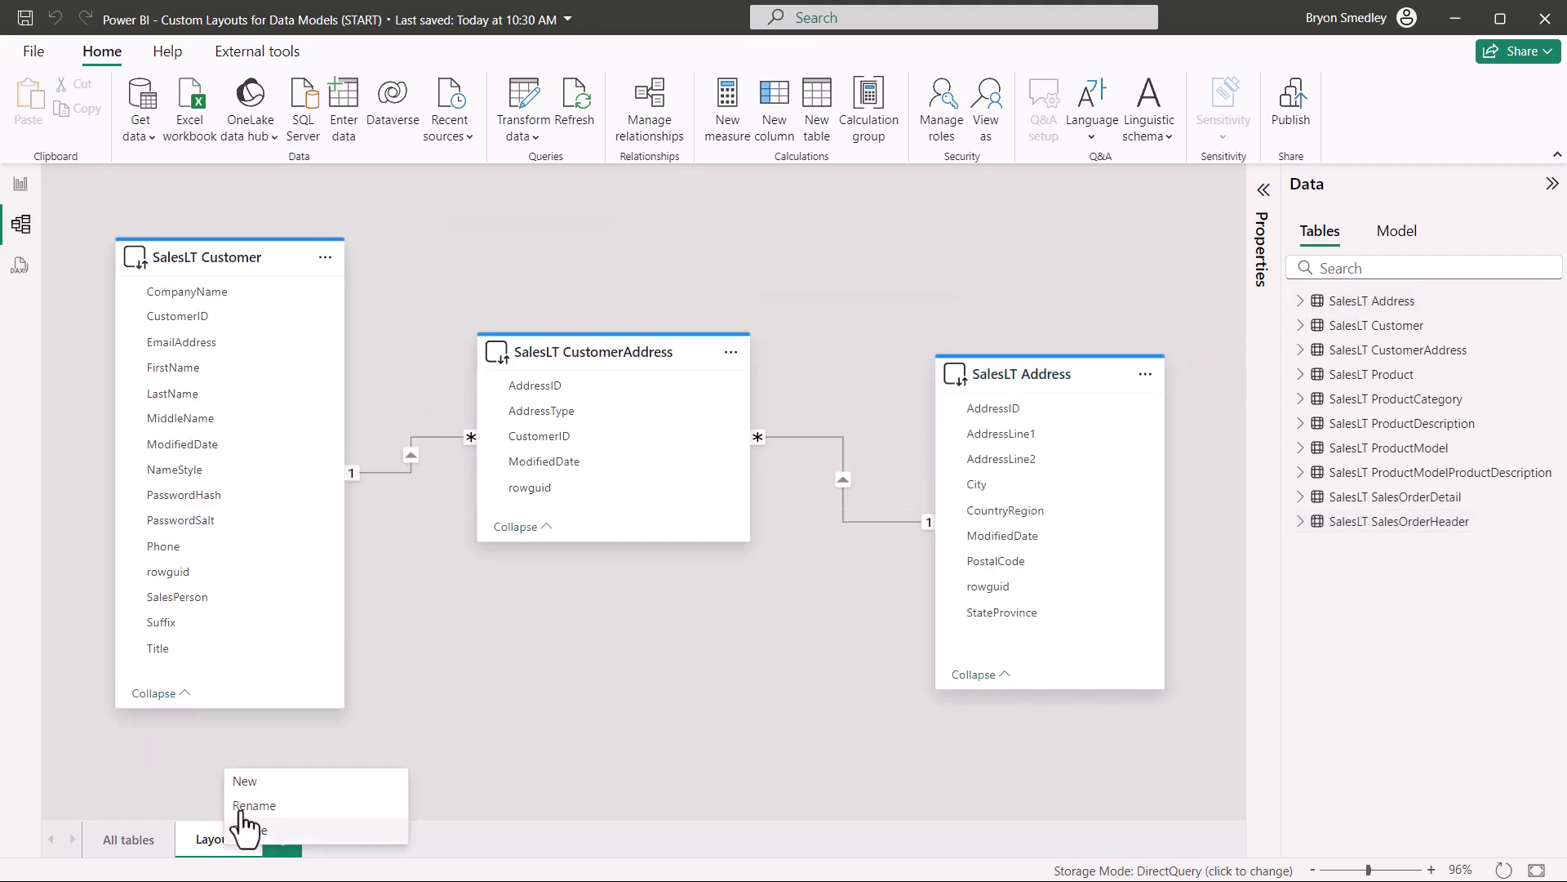
pyautogui.click(249, 805)
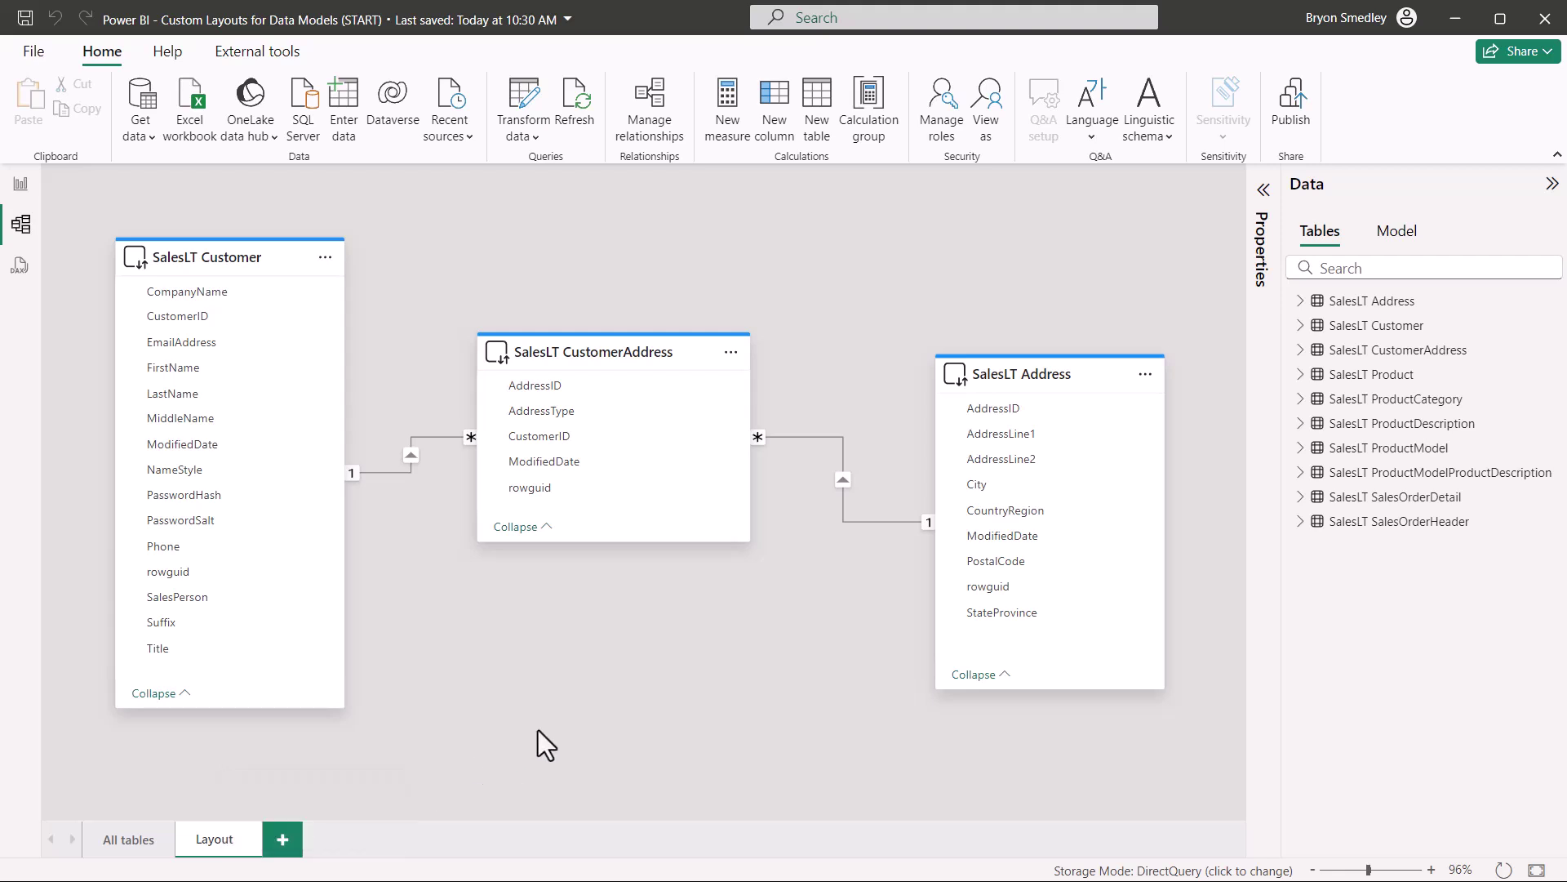
pyautogui.press('BackSpace')
pyautogui.press('BackSpace')
pyautogui.press('BackSpace')
pyautogui.press('BackSpace')
pyautogui.press('BackSpace')
pyautogui.press('BackSpace')
pyautogui.write('Customer Address')
pyautogui.press('Return')
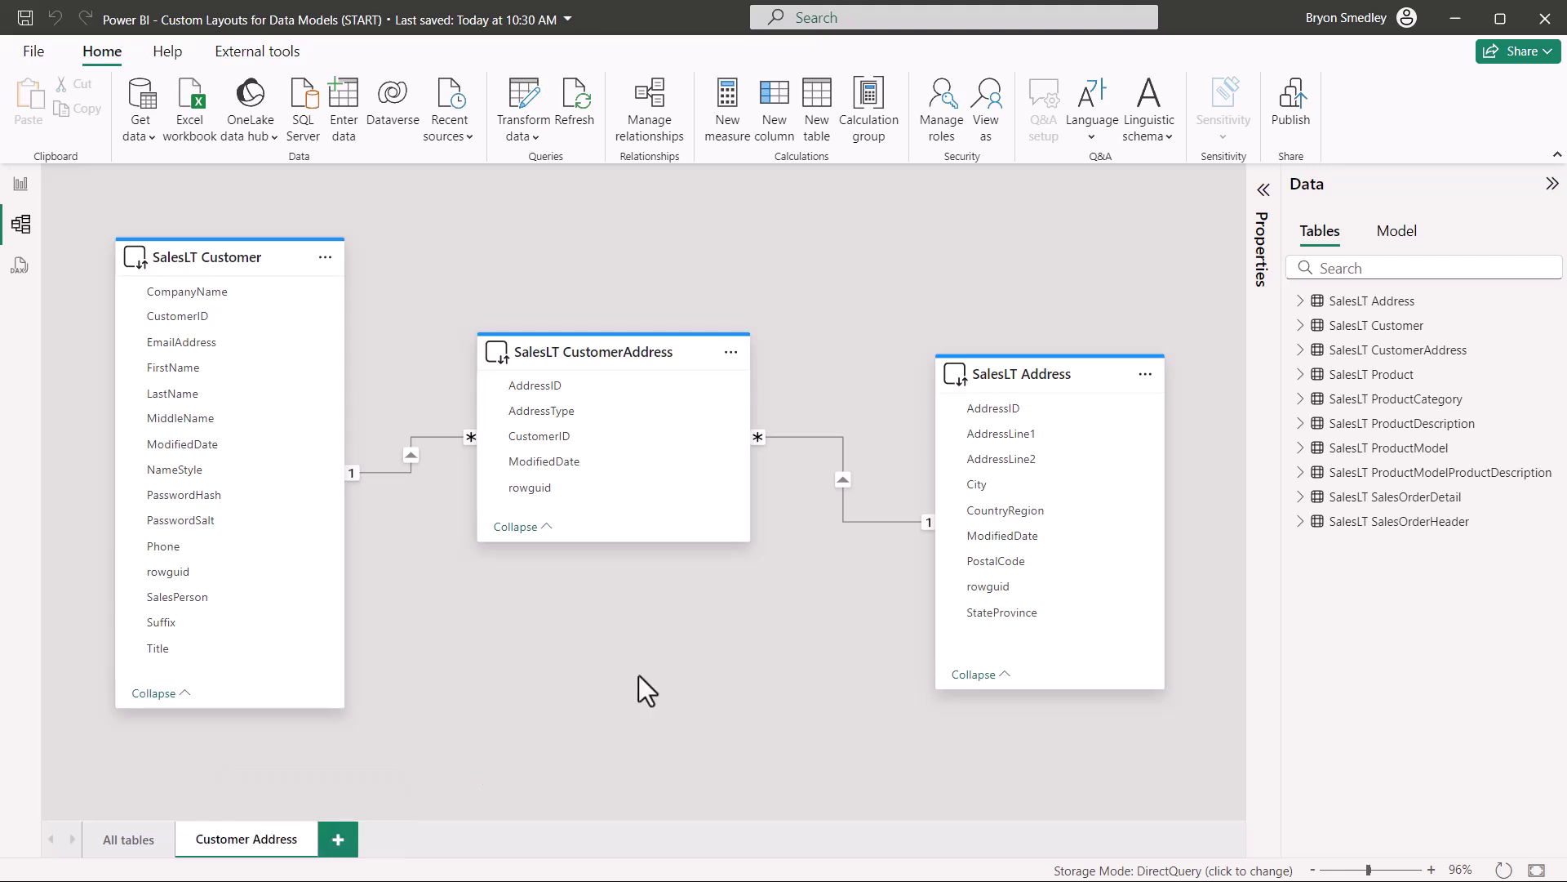
# Collapse the Data pane and compare Customer Address with the All tables diagram.
pyautogui.click(1552, 184)
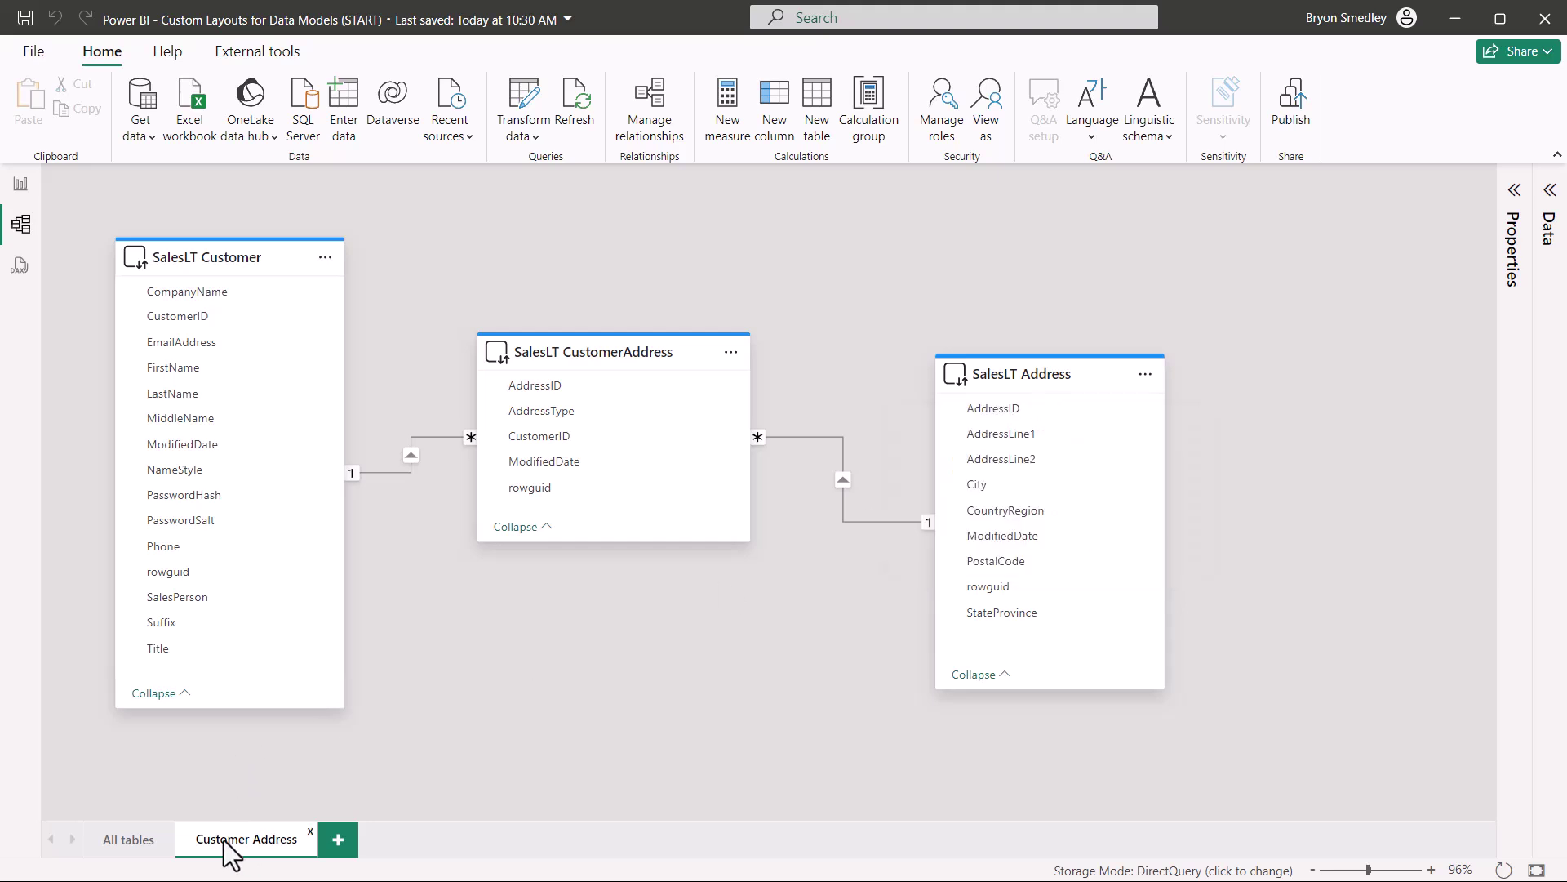
pyautogui.click(123, 836)
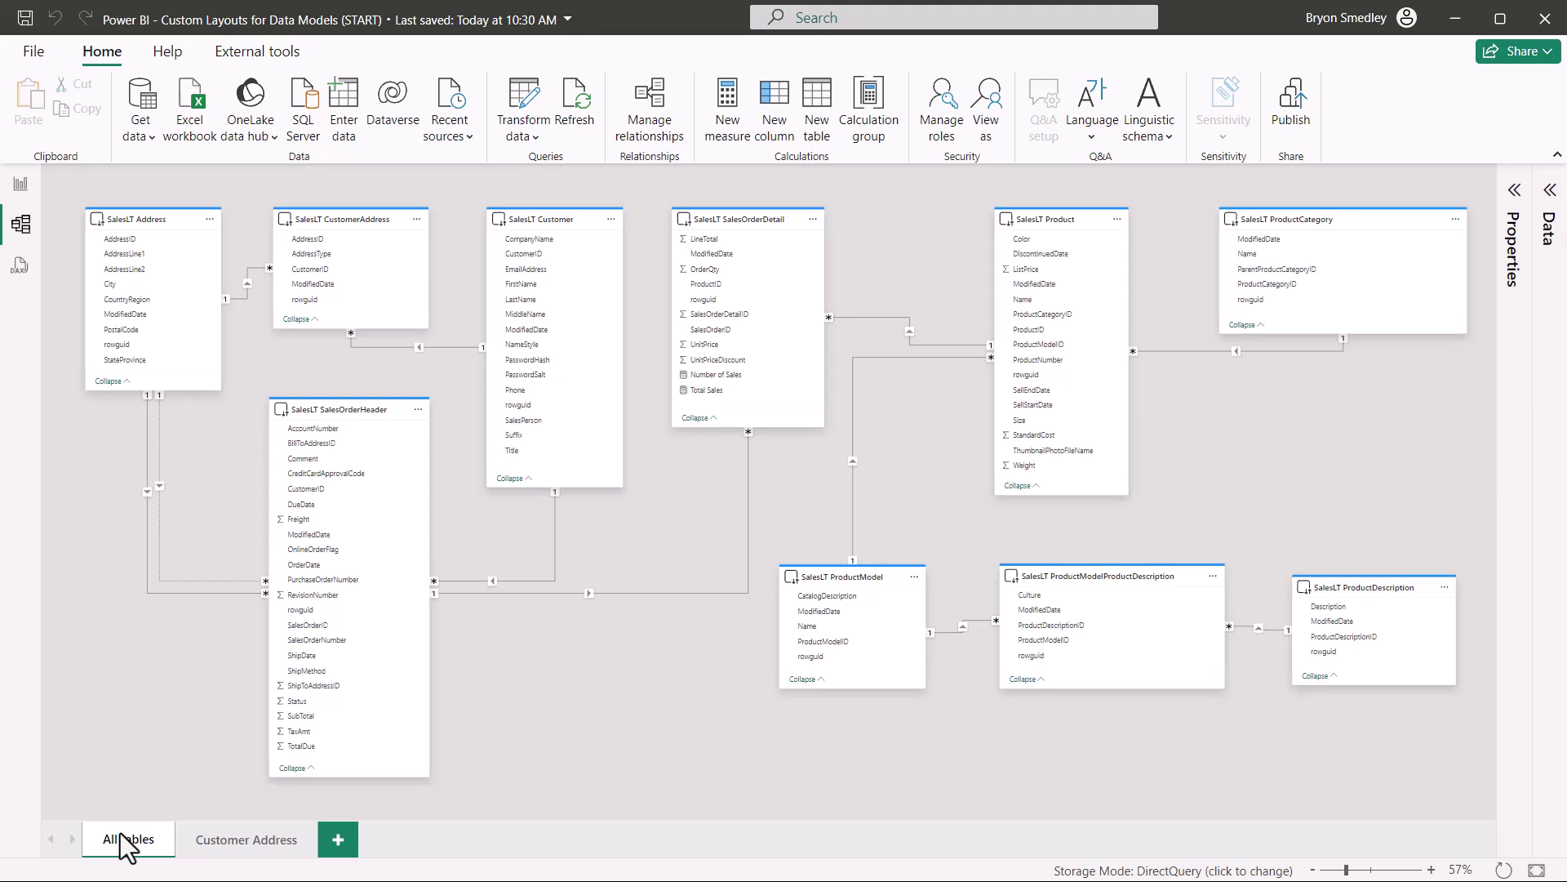
pyautogui.click(214, 841)
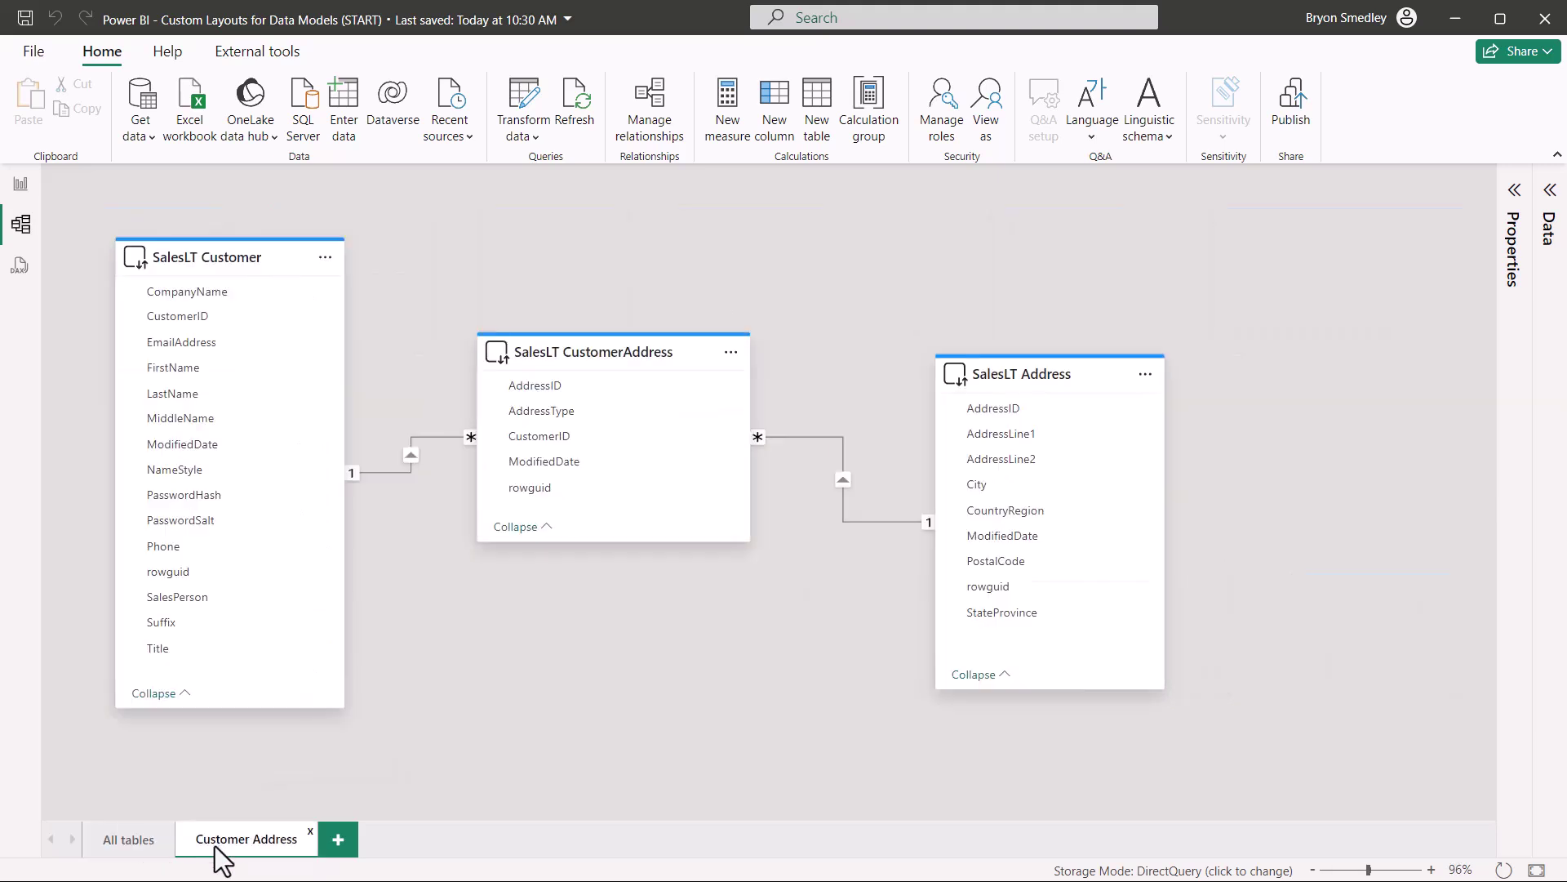
pyautogui.click(134, 843)
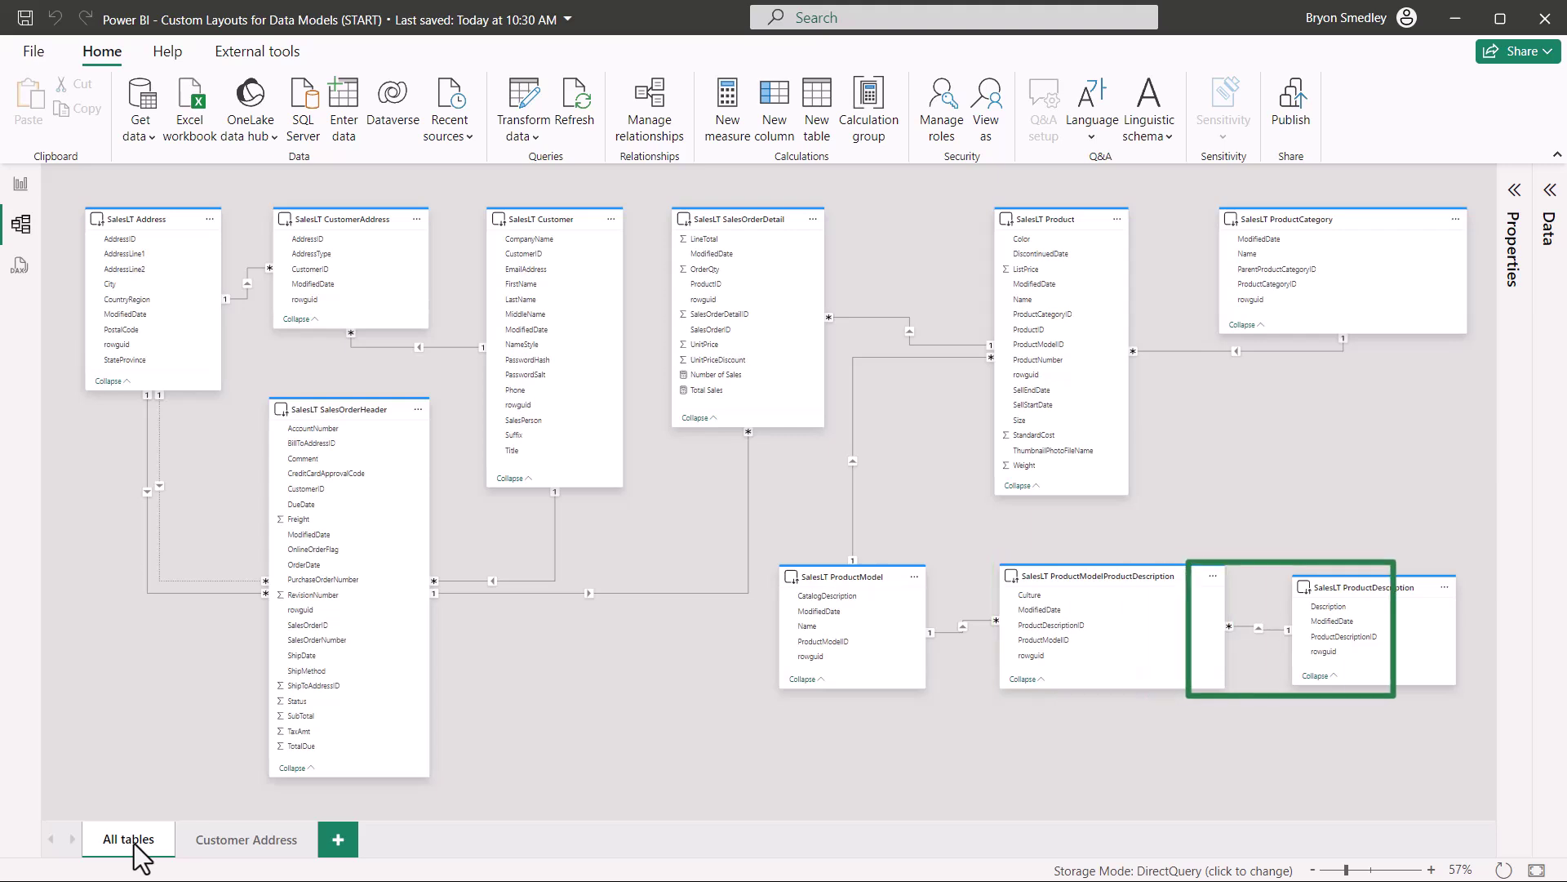
# Add a new layout holding Product, ProductModel, ProductModelProductDescription and ProductDescription tables.
pyautogui.click(338, 839)
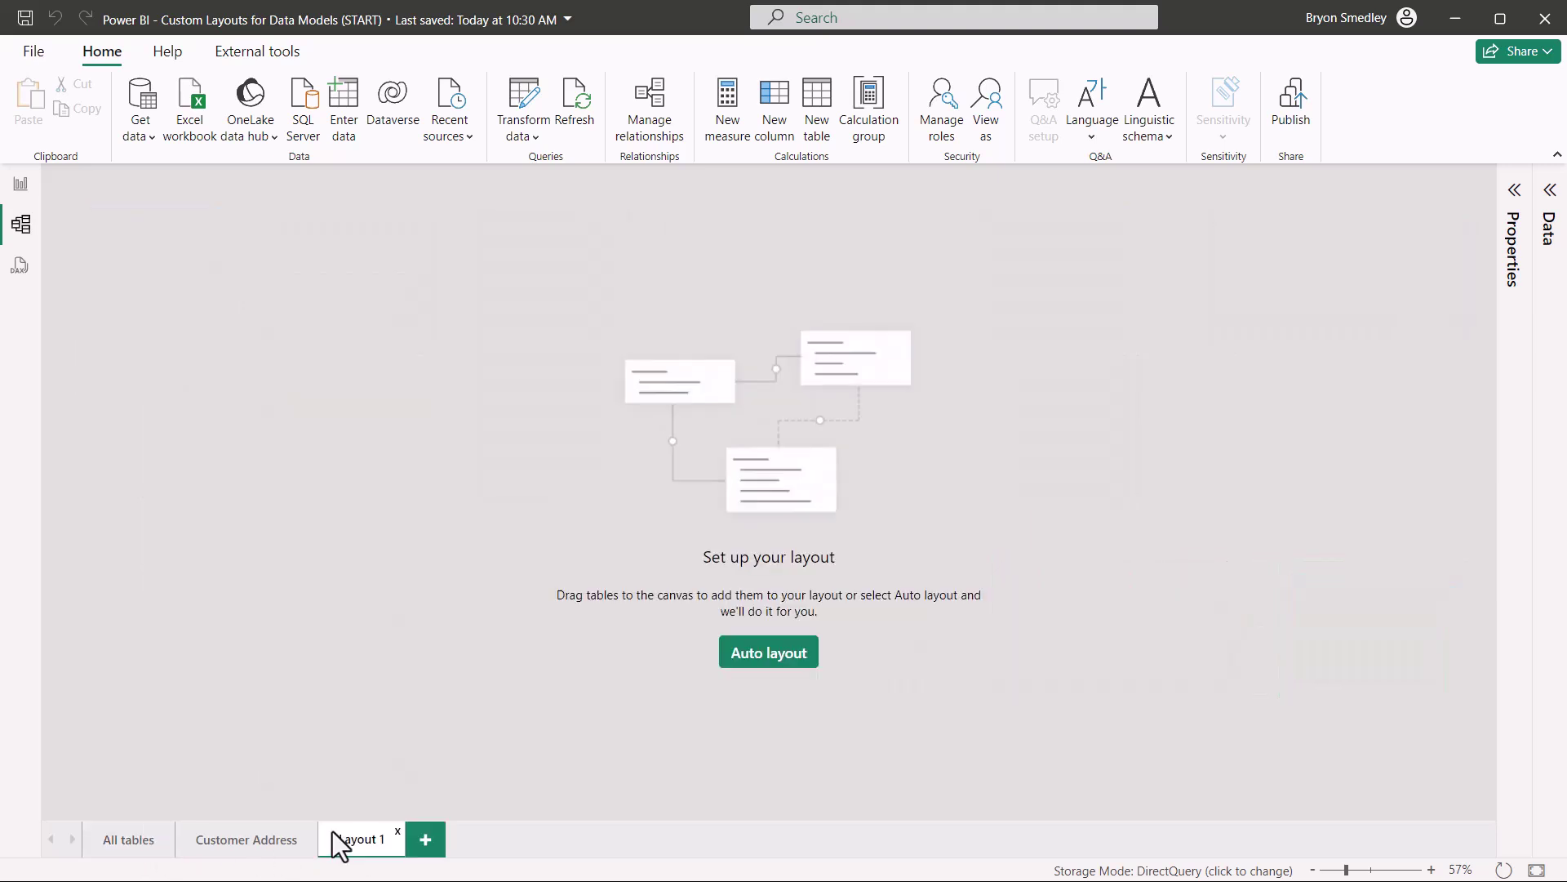
pyautogui.click(1549, 195)
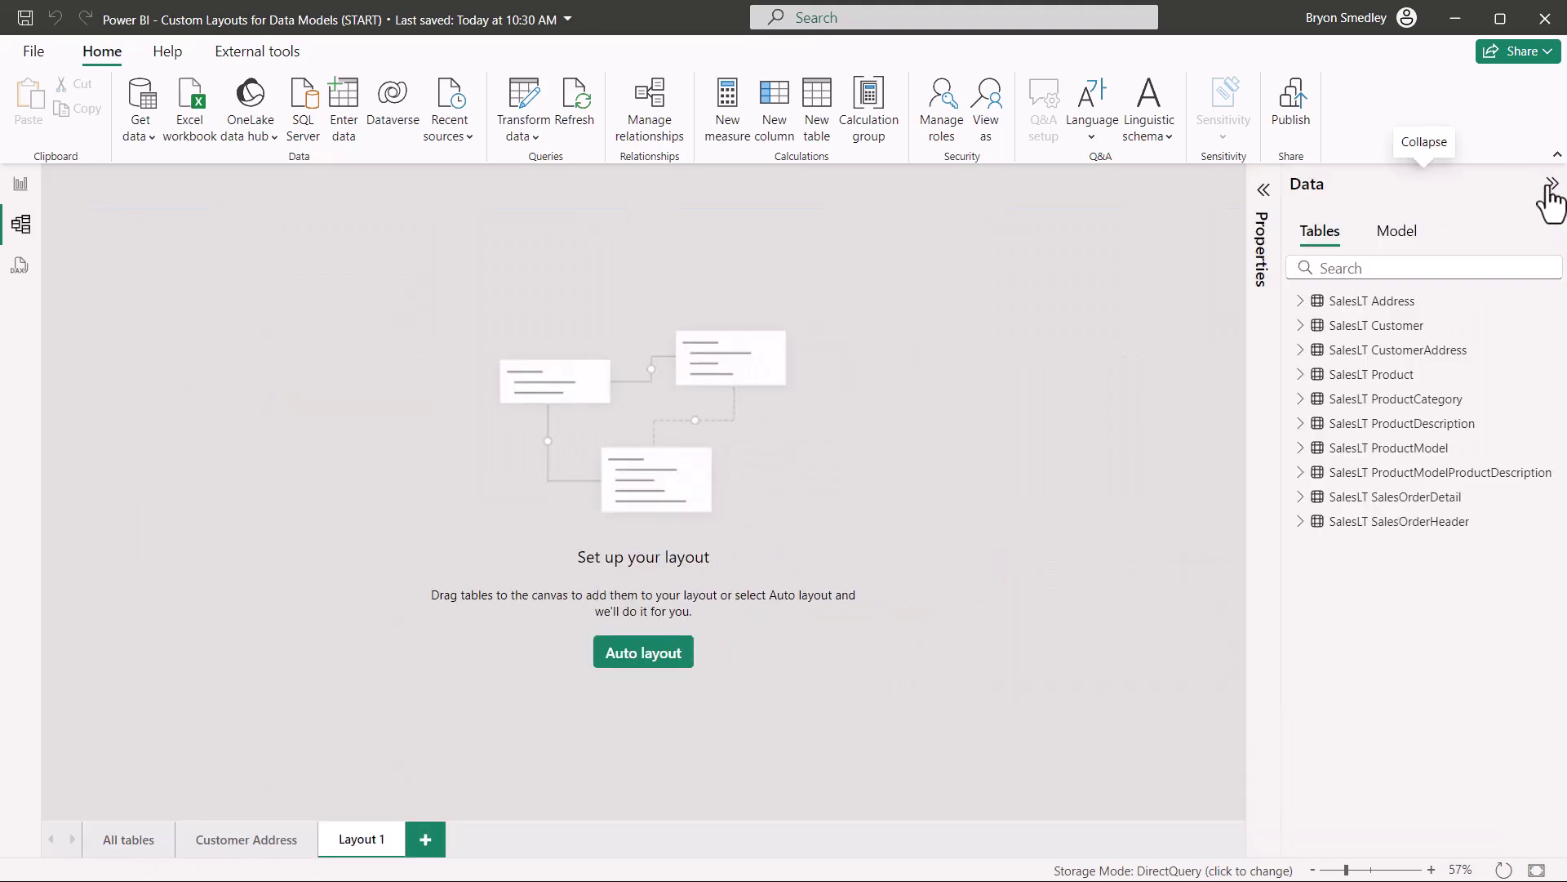
pyautogui.click(1401, 381)
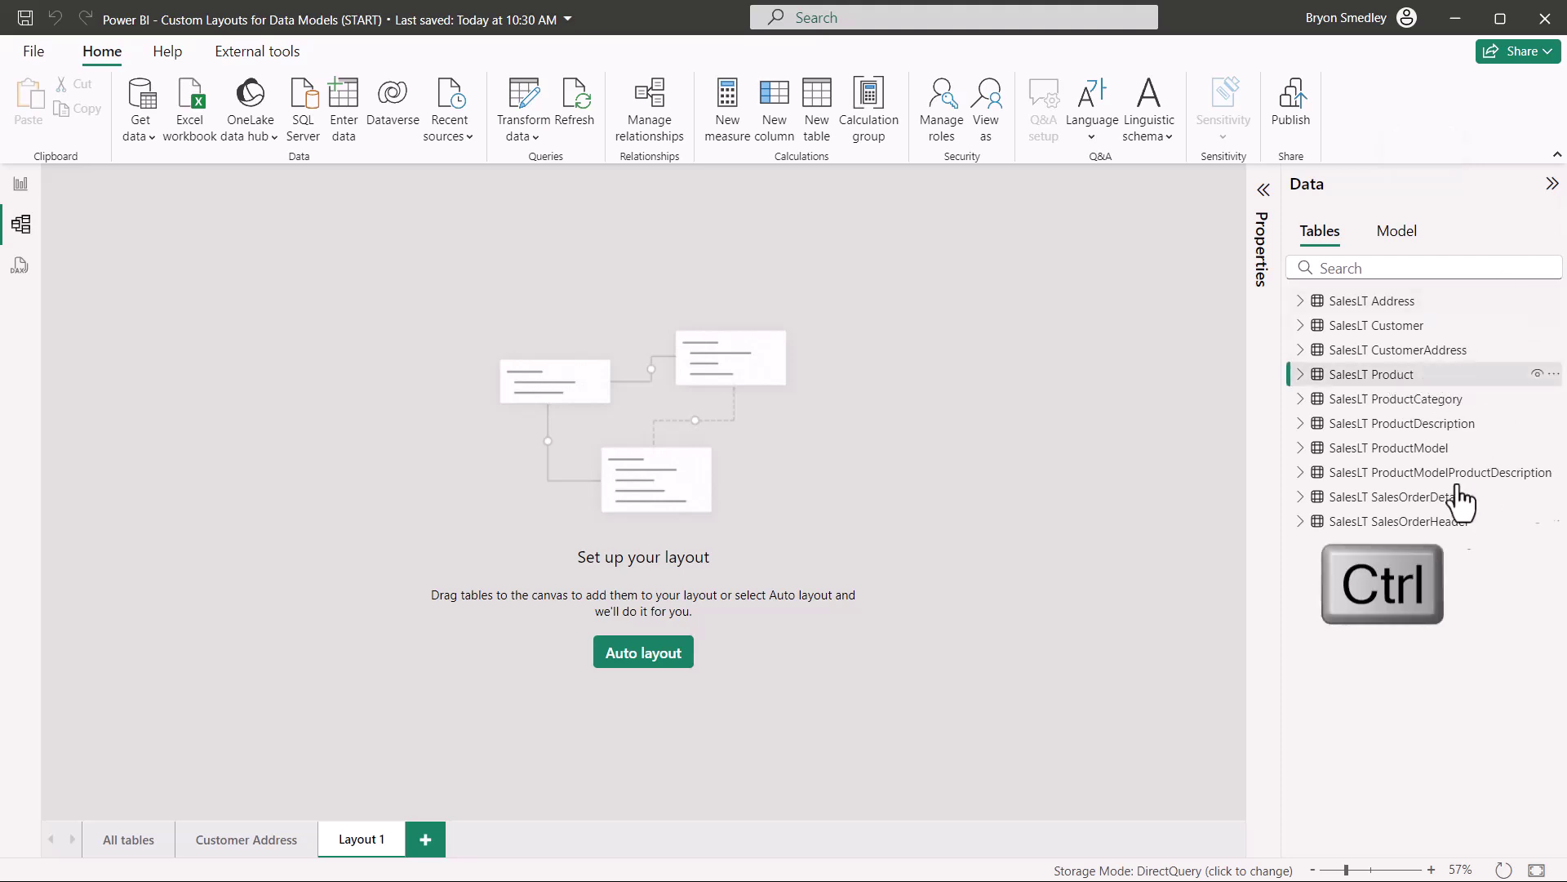
pyautogui.keyDown('ctrl'); pyautogui.click(1470, 454); pyautogui.keyUp('ctrl')
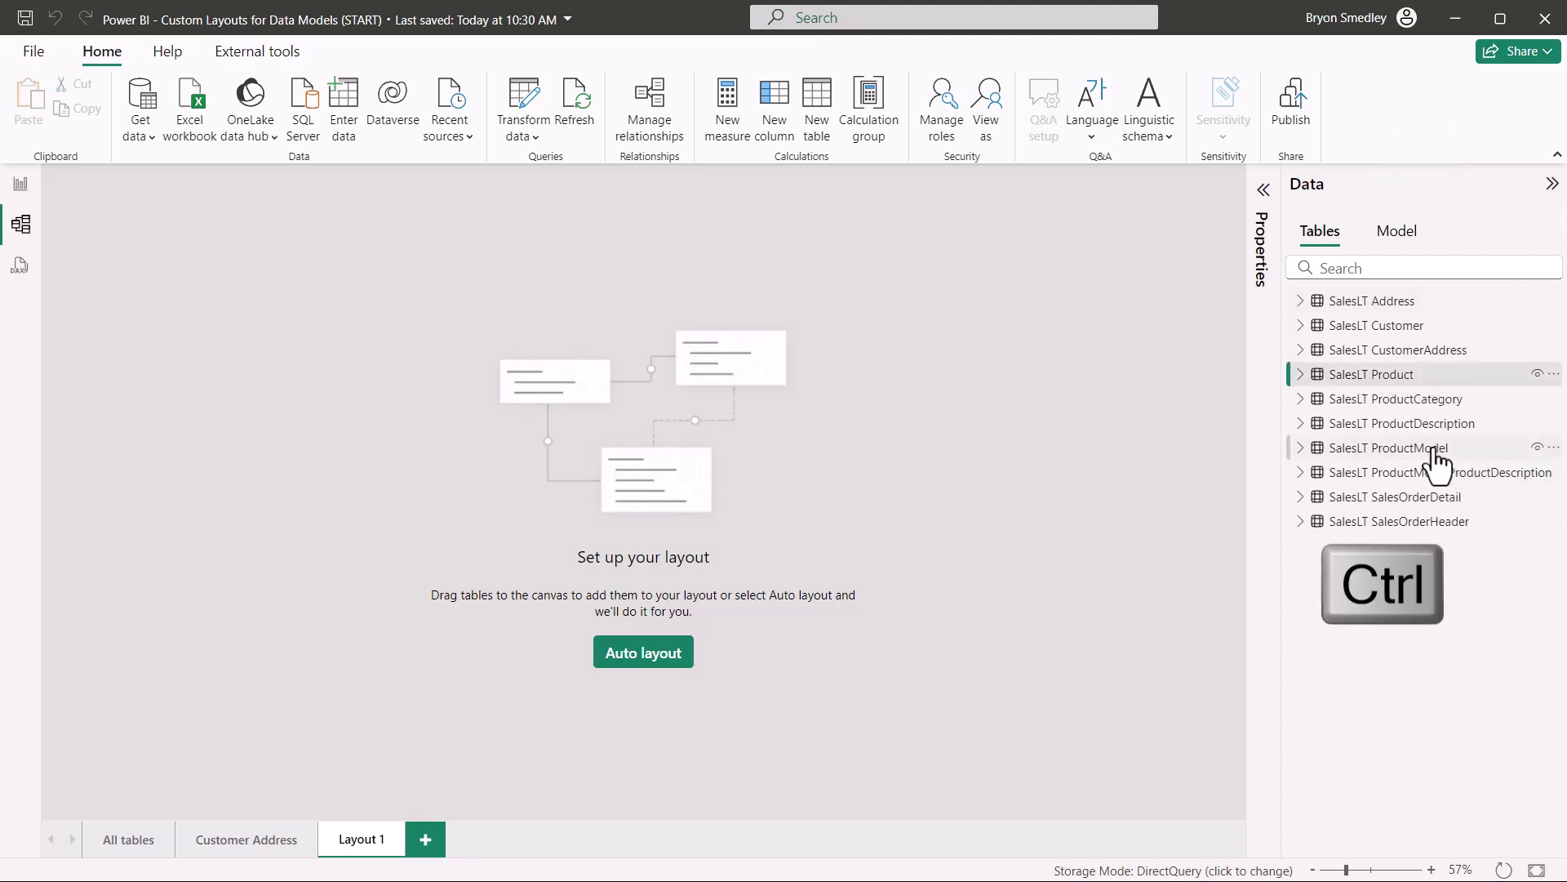
pyautogui.keyDown('ctrl'); pyautogui.click(1474, 473); pyautogui.keyUp('ctrl')
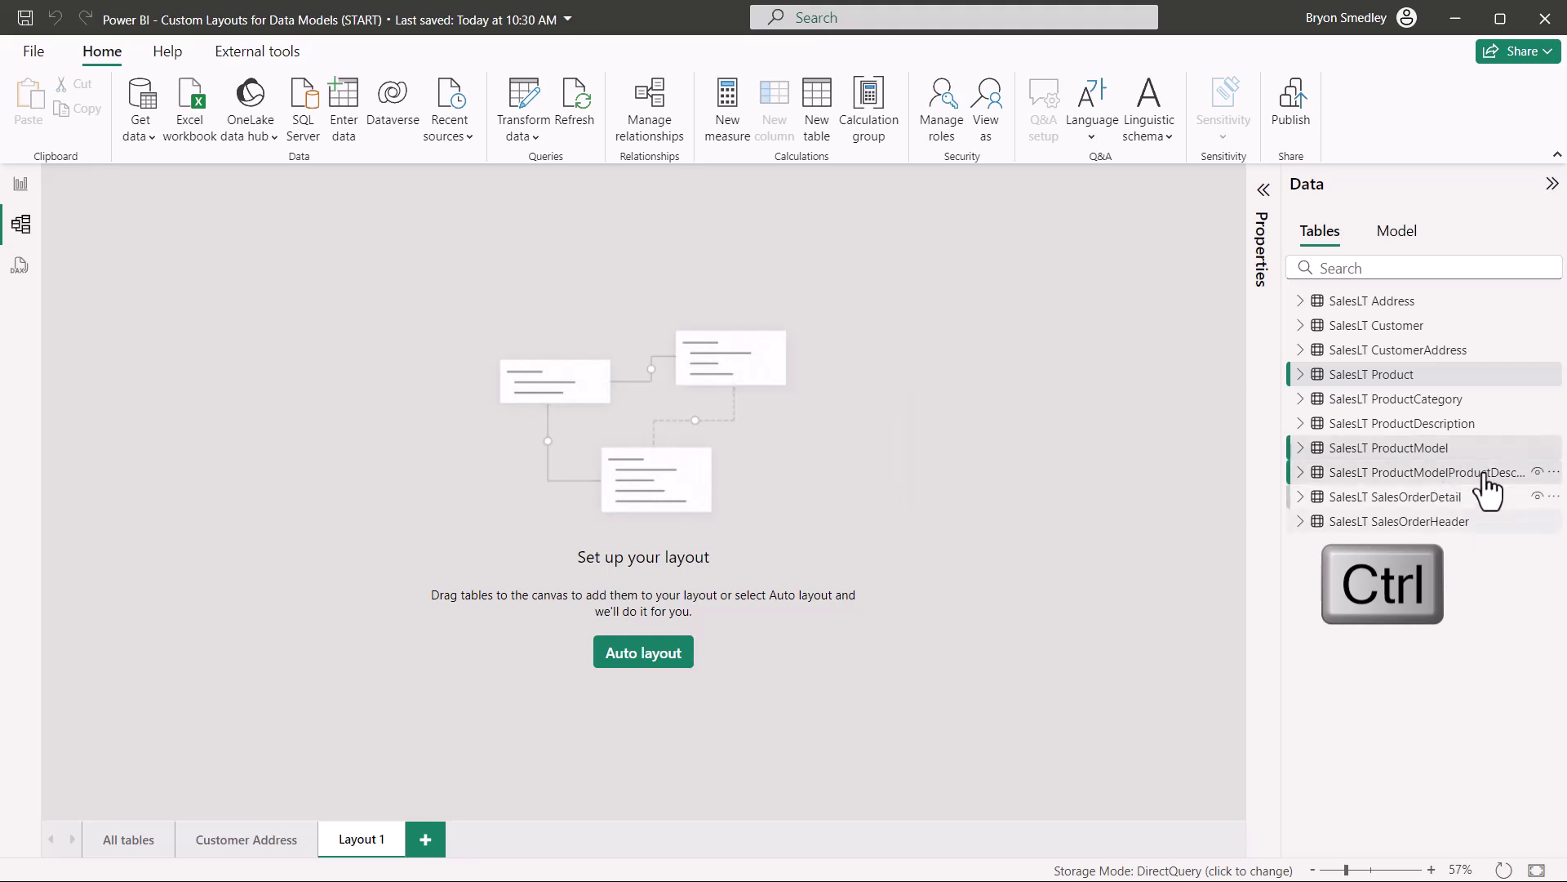
pyautogui.keyDown('ctrl'); pyautogui.click(1461, 423); pyautogui.keyUp('ctrl')
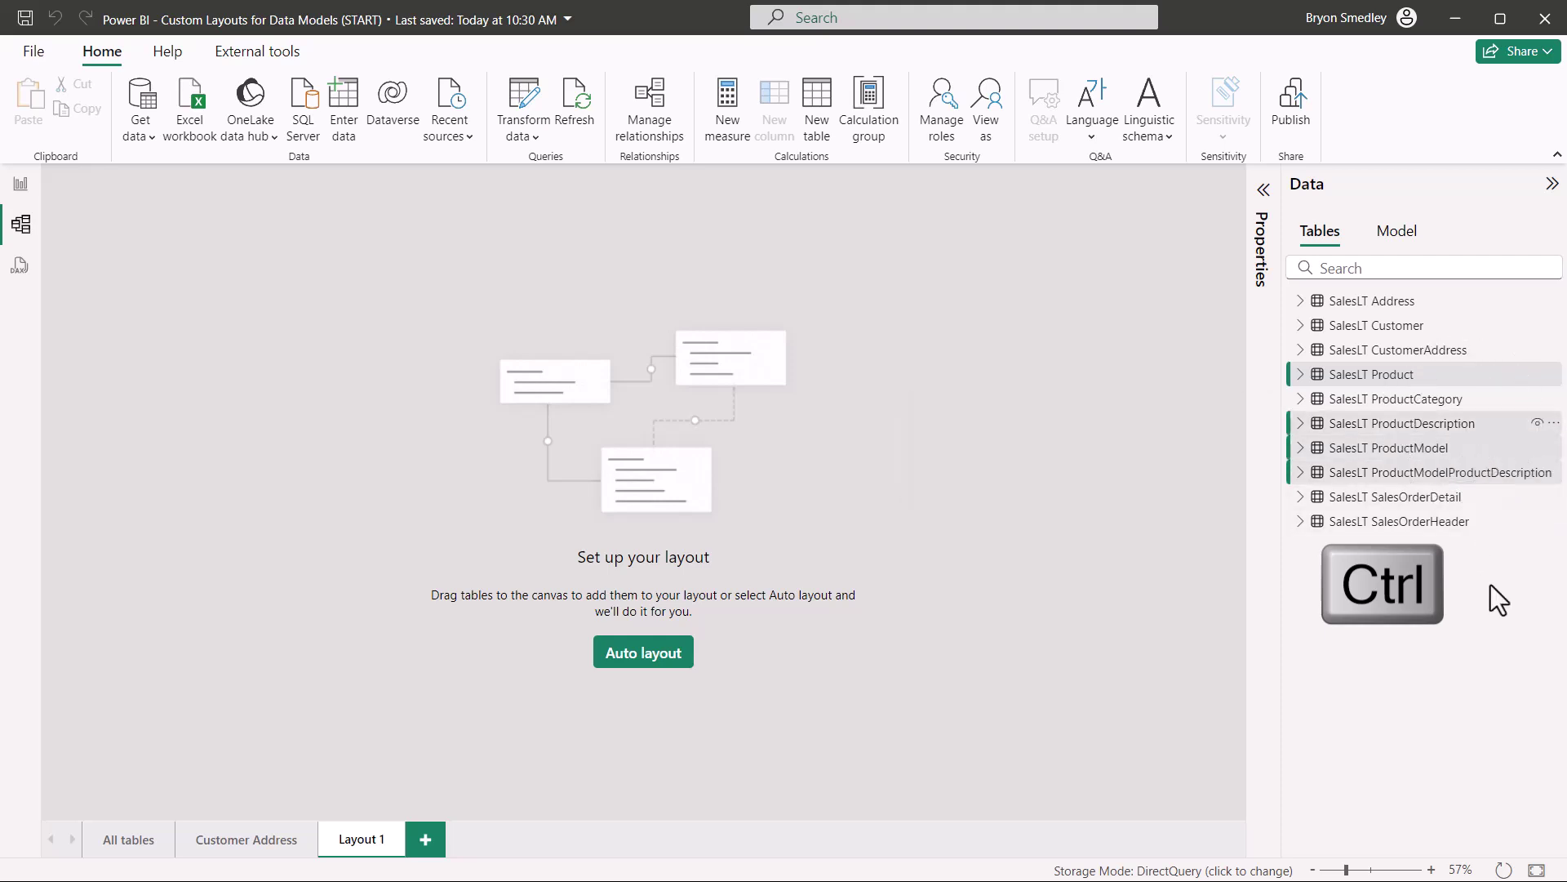
pyautogui.moveTo(1419, 380); pyautogui.dragTo(467, 379)
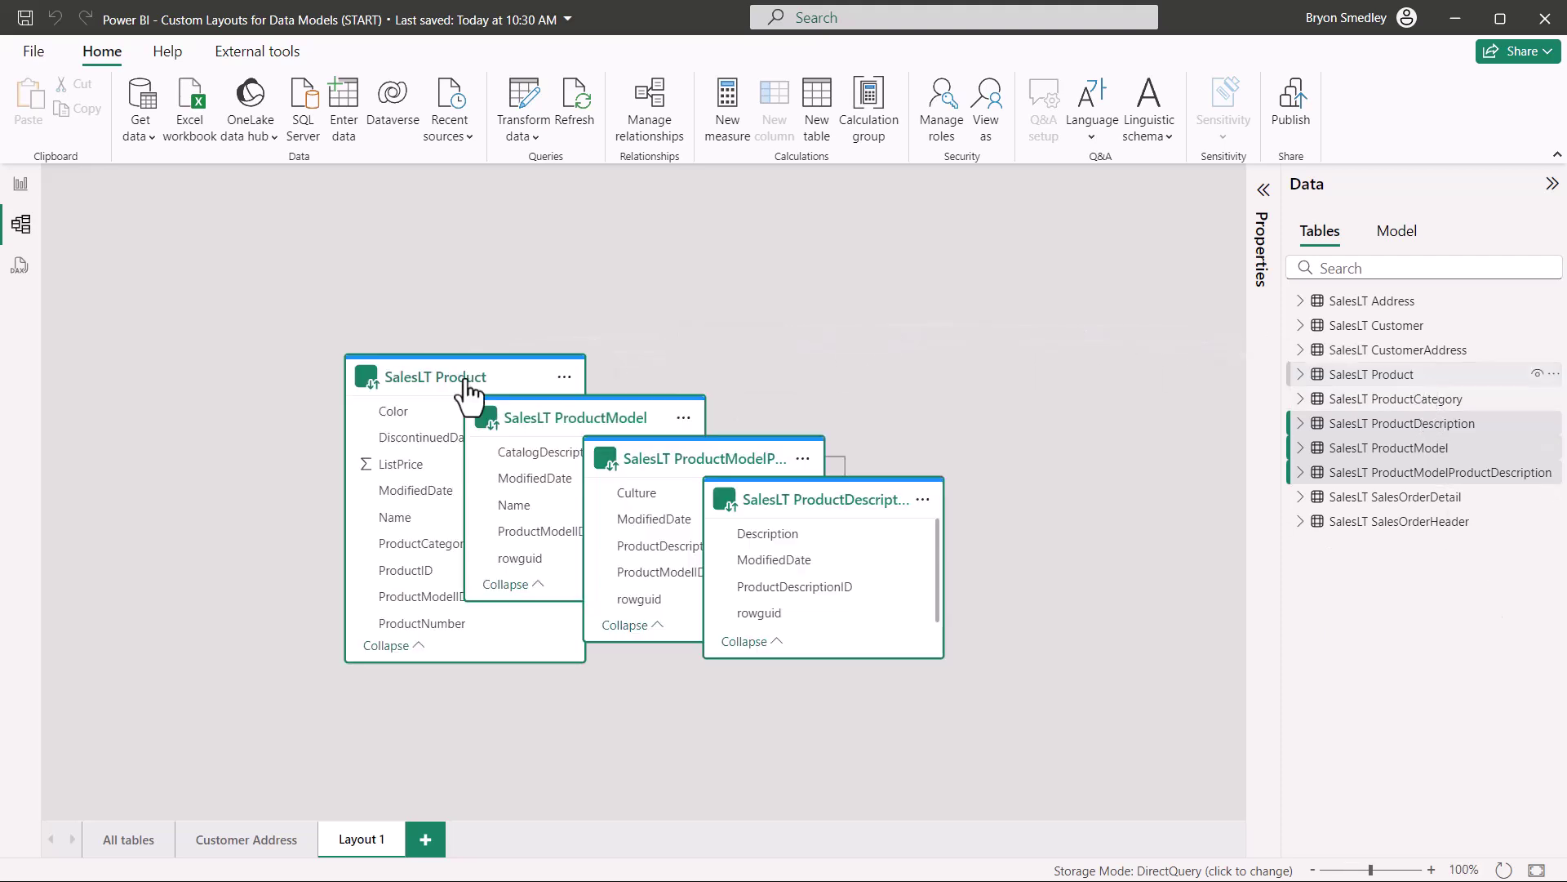
# Reset the layout into a chain, move SalesLT Product up and show all its columns.
pyautogui.click(1138, 477)
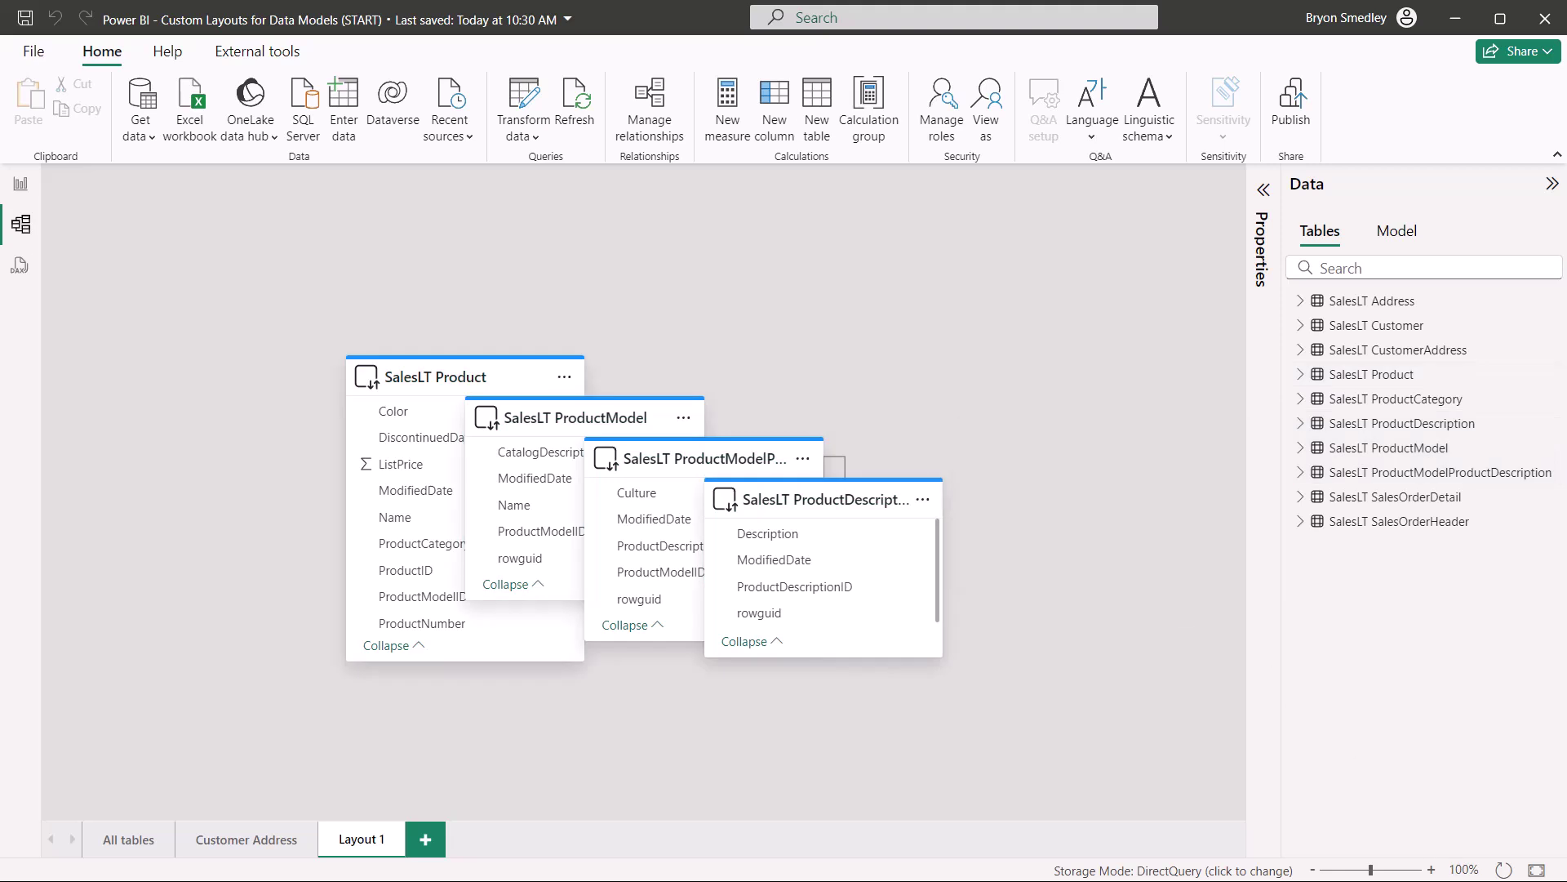
pyautogui.click(1502, 871)
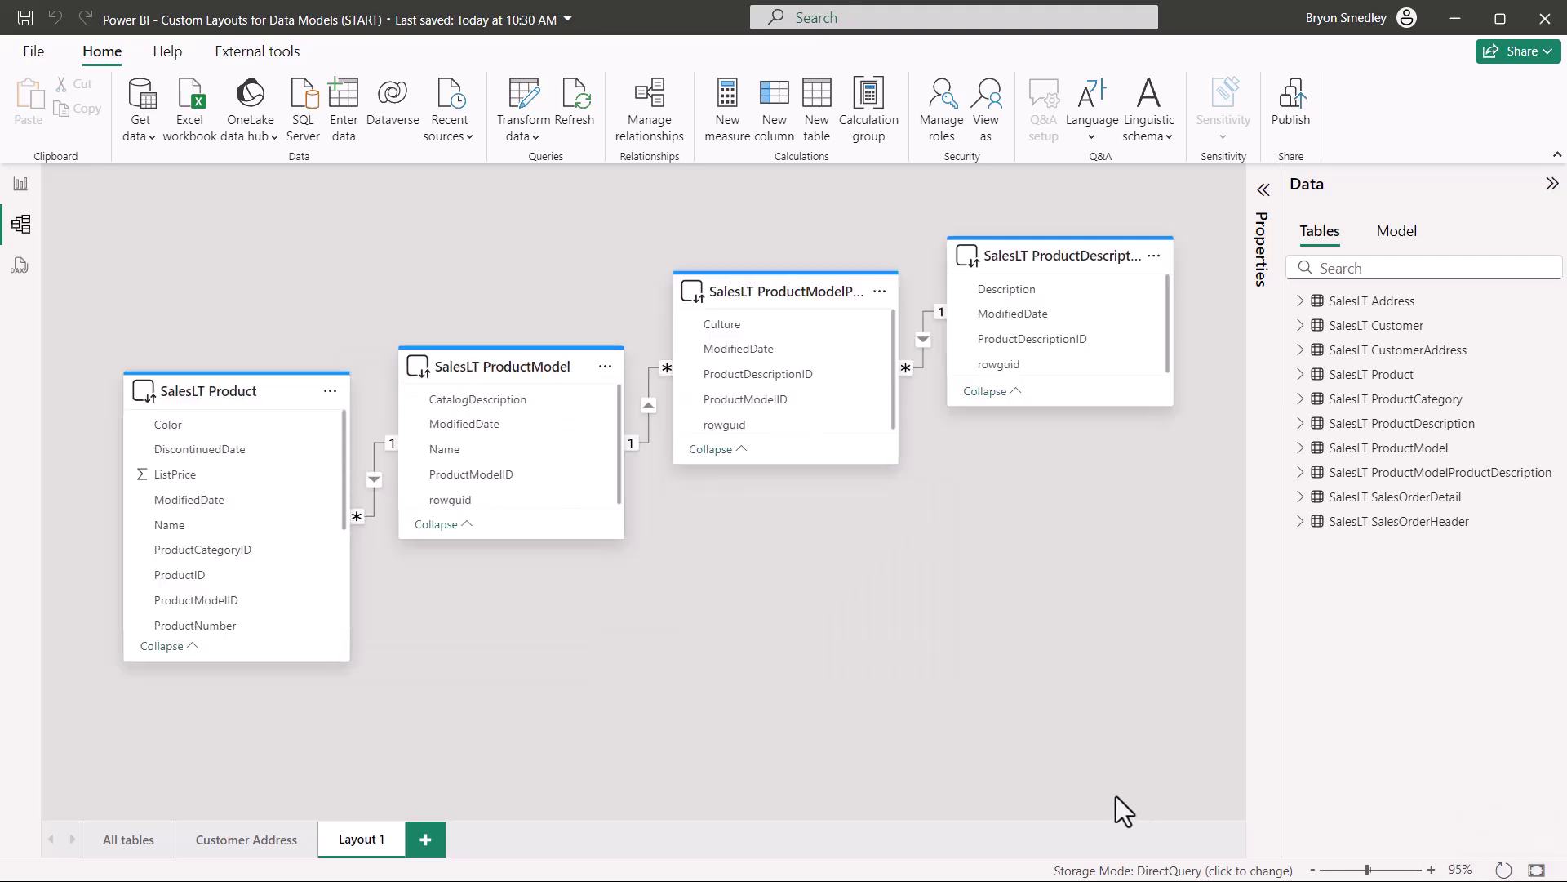
pyautogui.moveTo(258, 400); pyautogui.dragTo(248, 265)
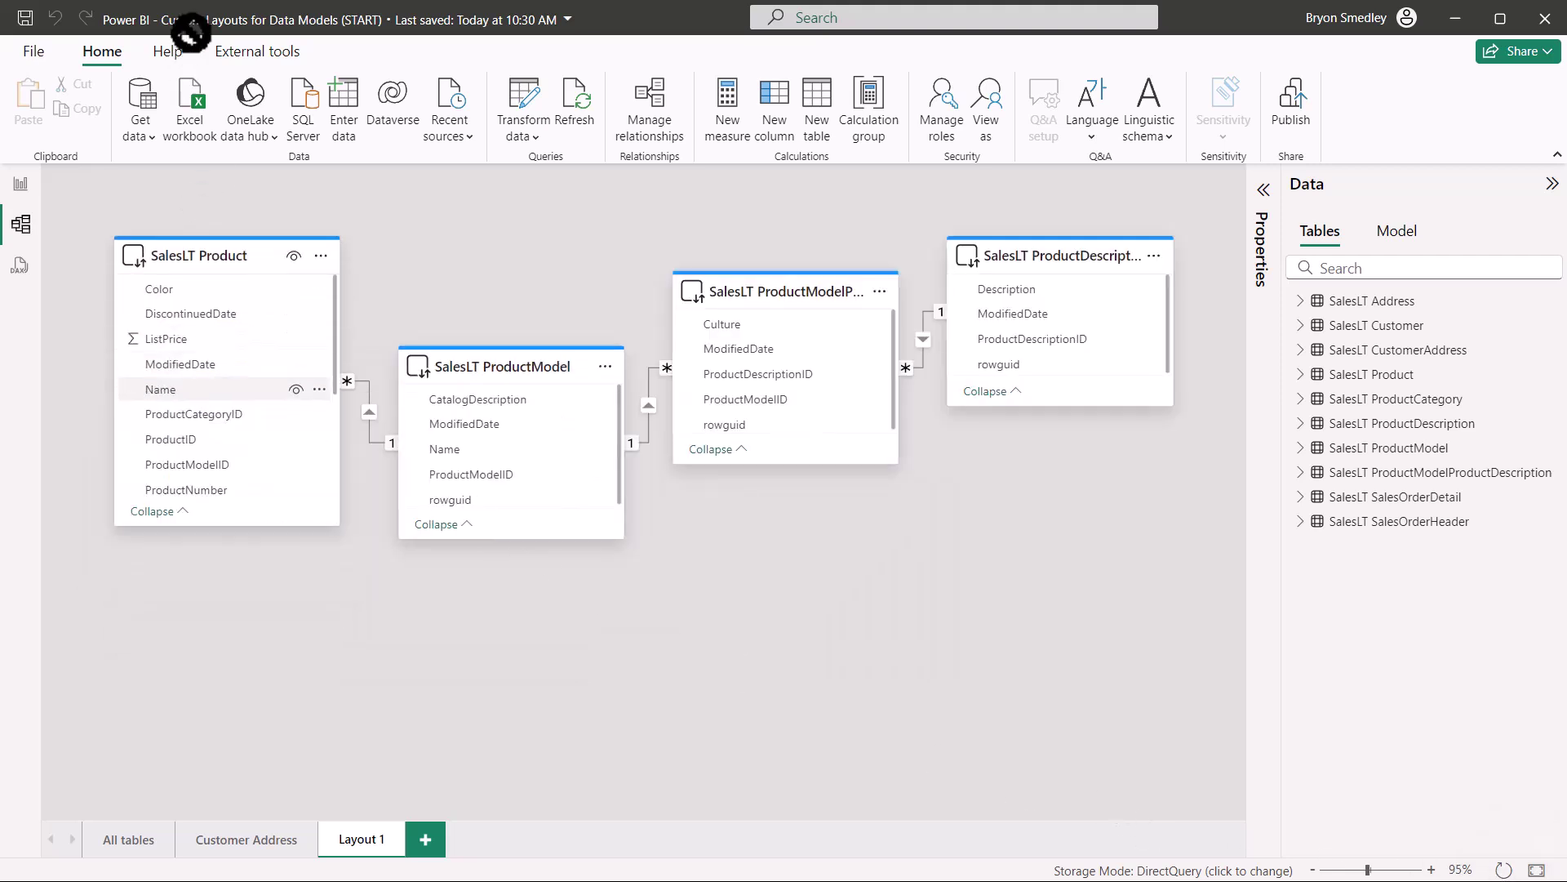
pyautogui.moveTo(235, 526); pyautogui.dragTo(222, 733)
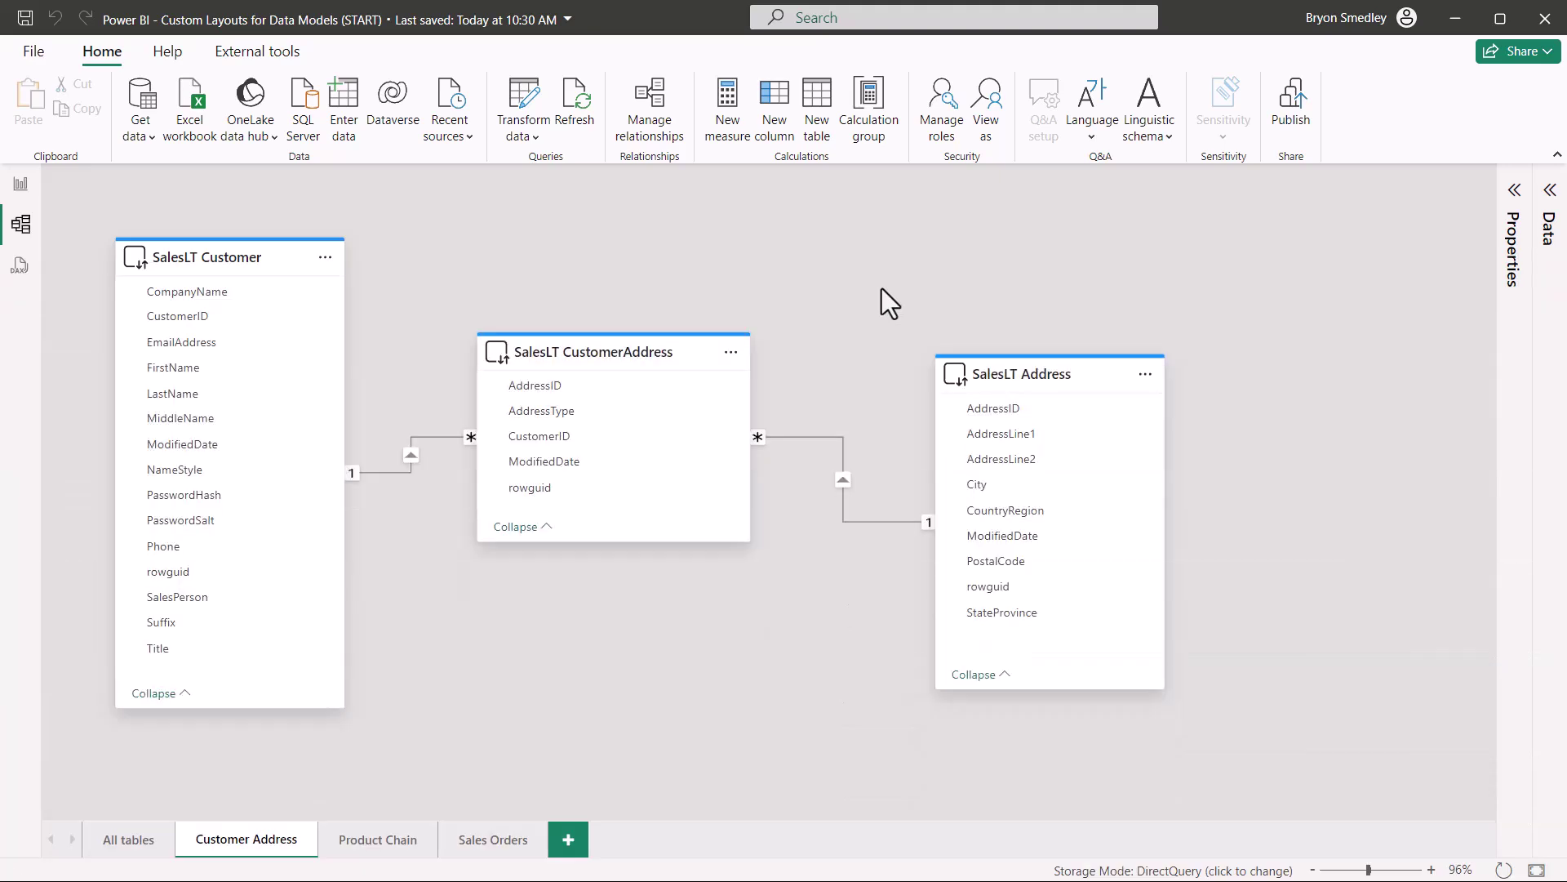
# Remove the SalesLT Address card from the current layout.
pyautogui.rightClick(1021, 375)
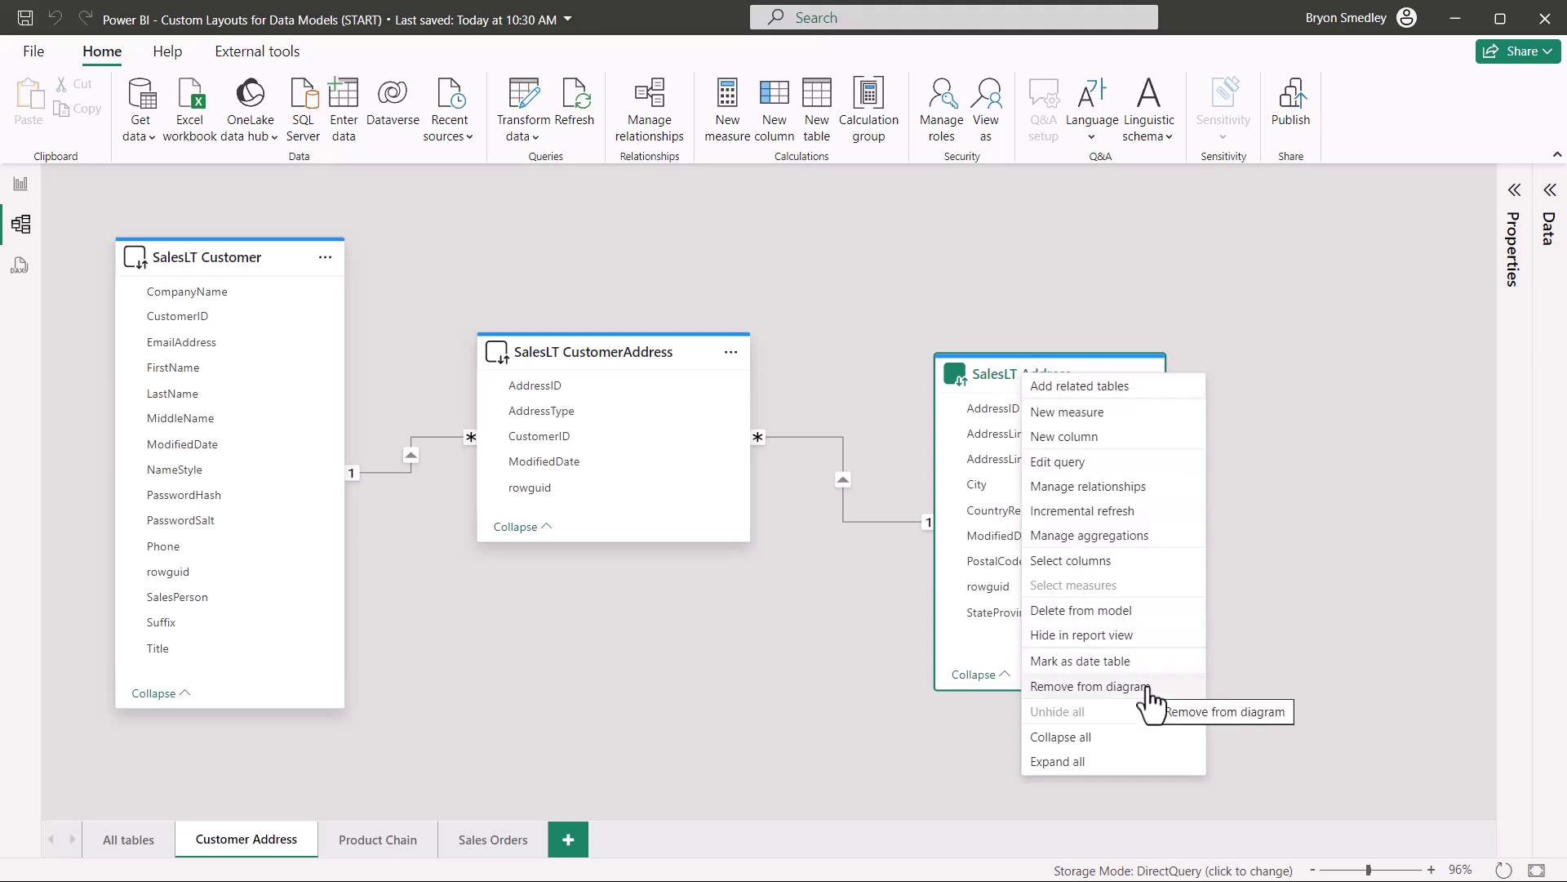
pyautogui.click(988, 390)
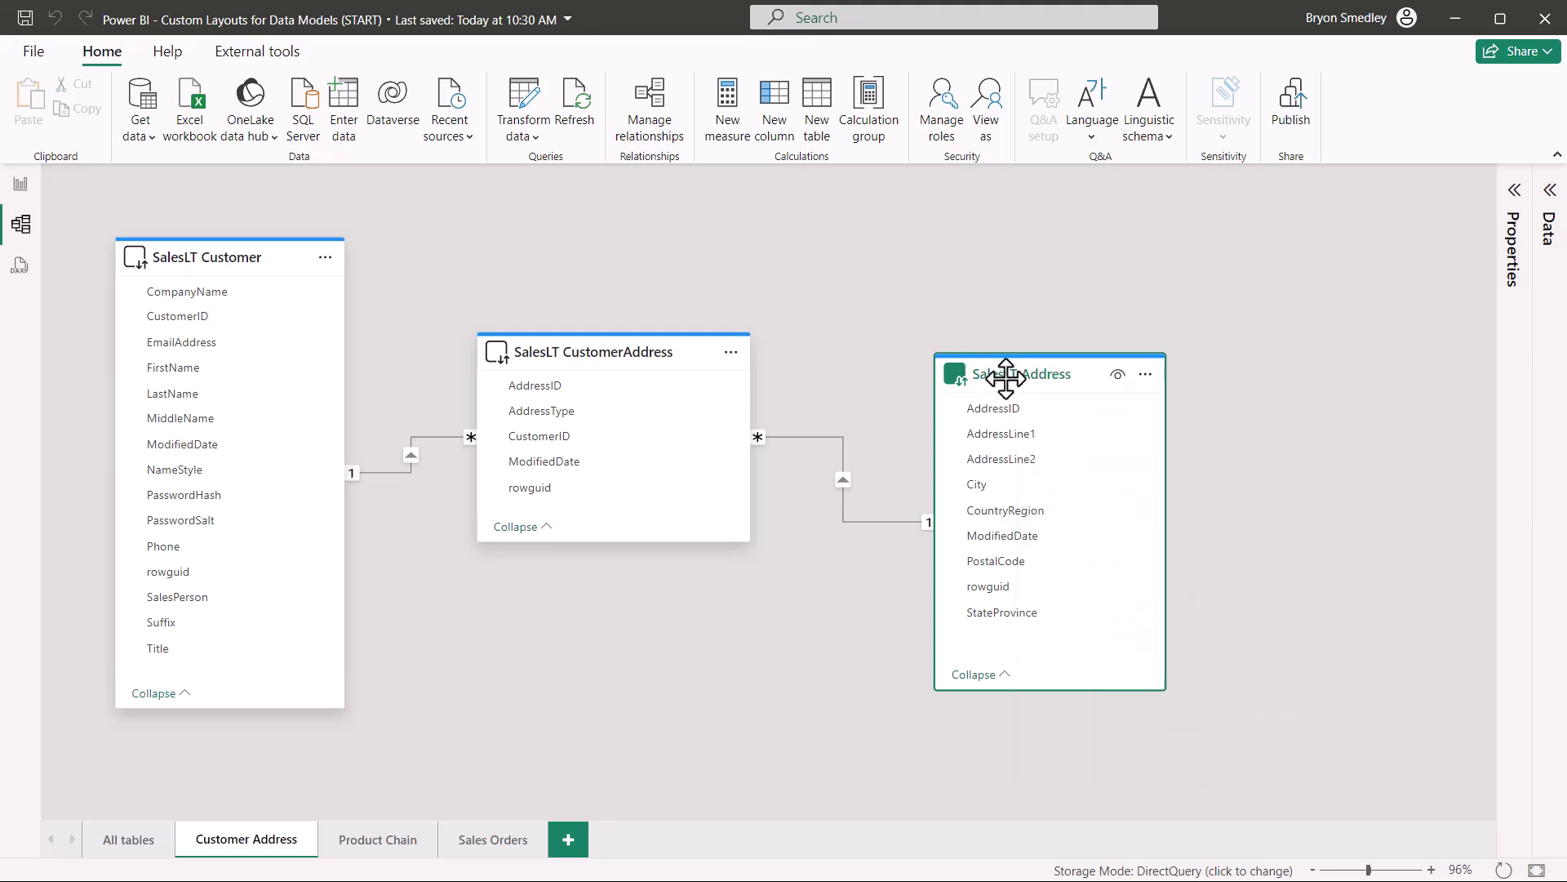
pyautogui.press('Delete')
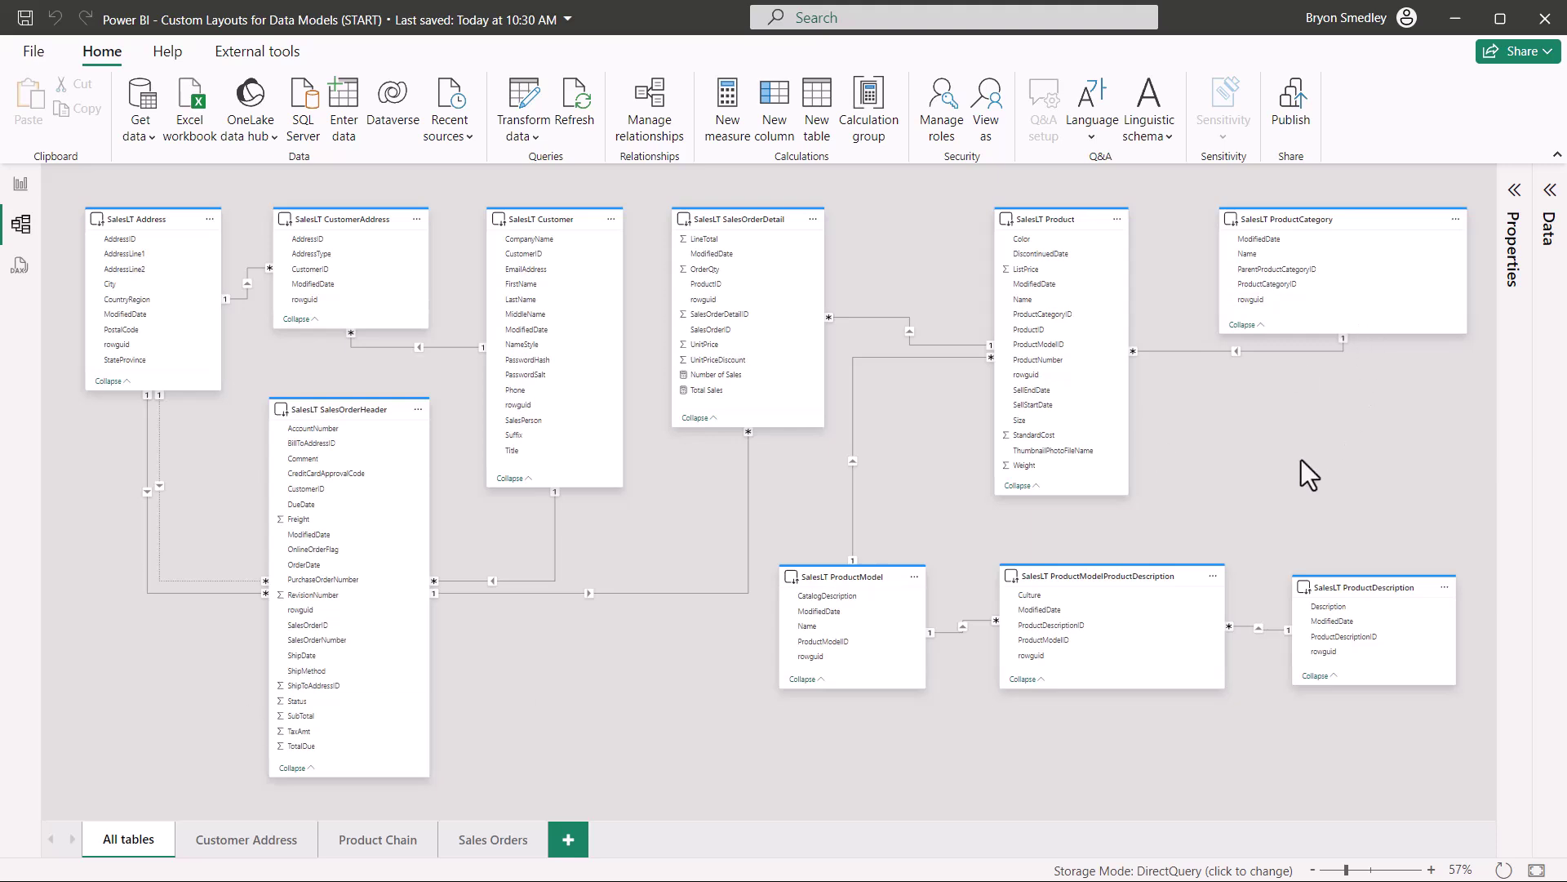
# Set 'Show the database in the header when applicable' to Yes and fit the diagram to page.
pyautogui.click(1514, 196)
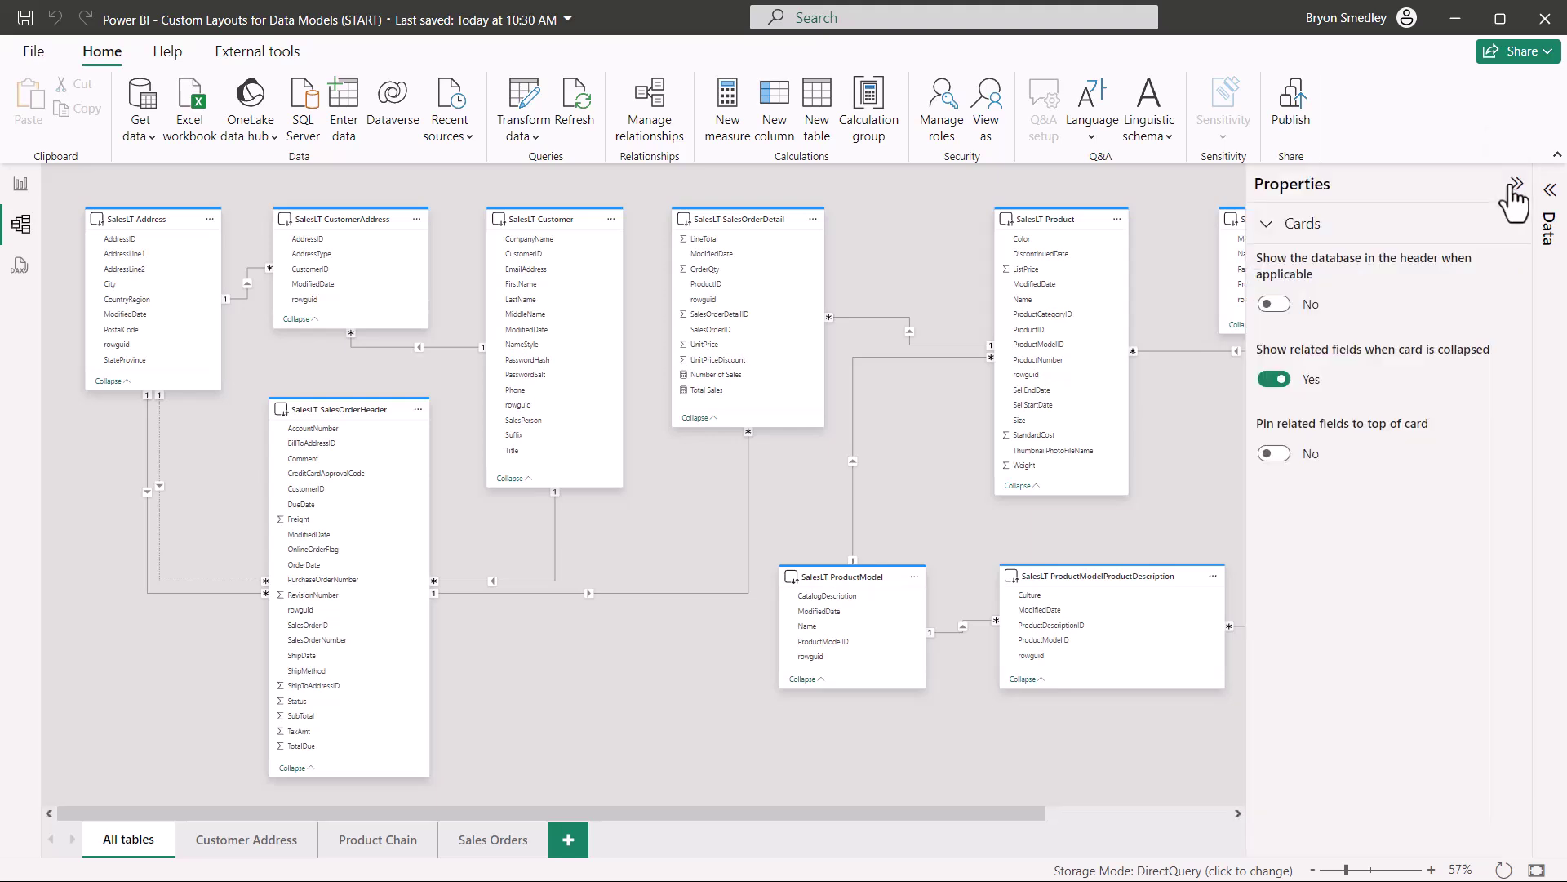
pyautogui.click(1097, 818)
pyautogui.click(1098, 821)
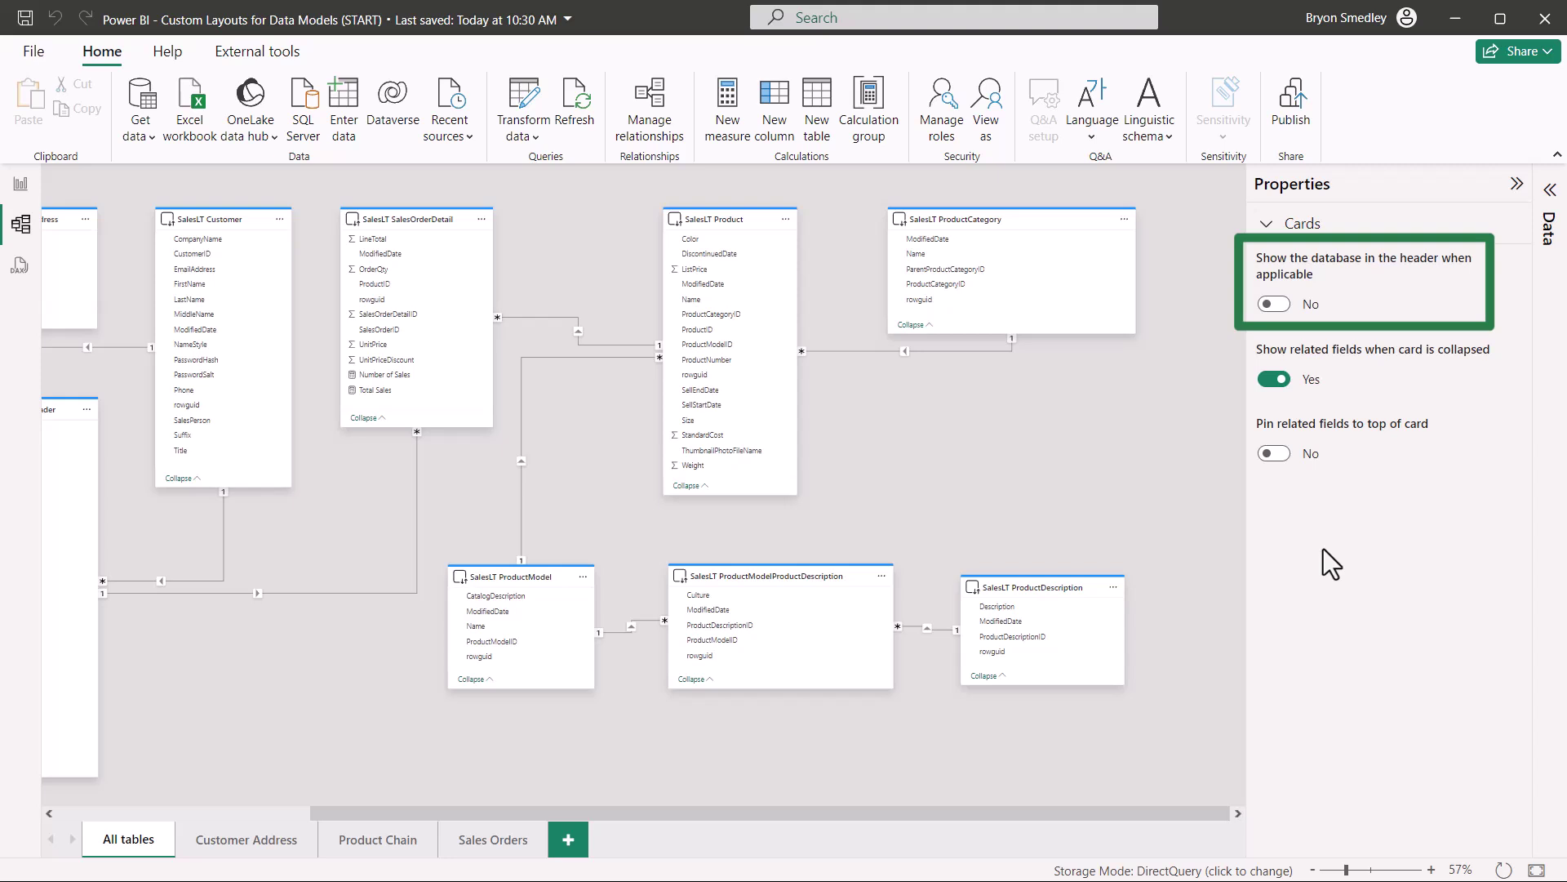
pyautogui.click(1275, 306)
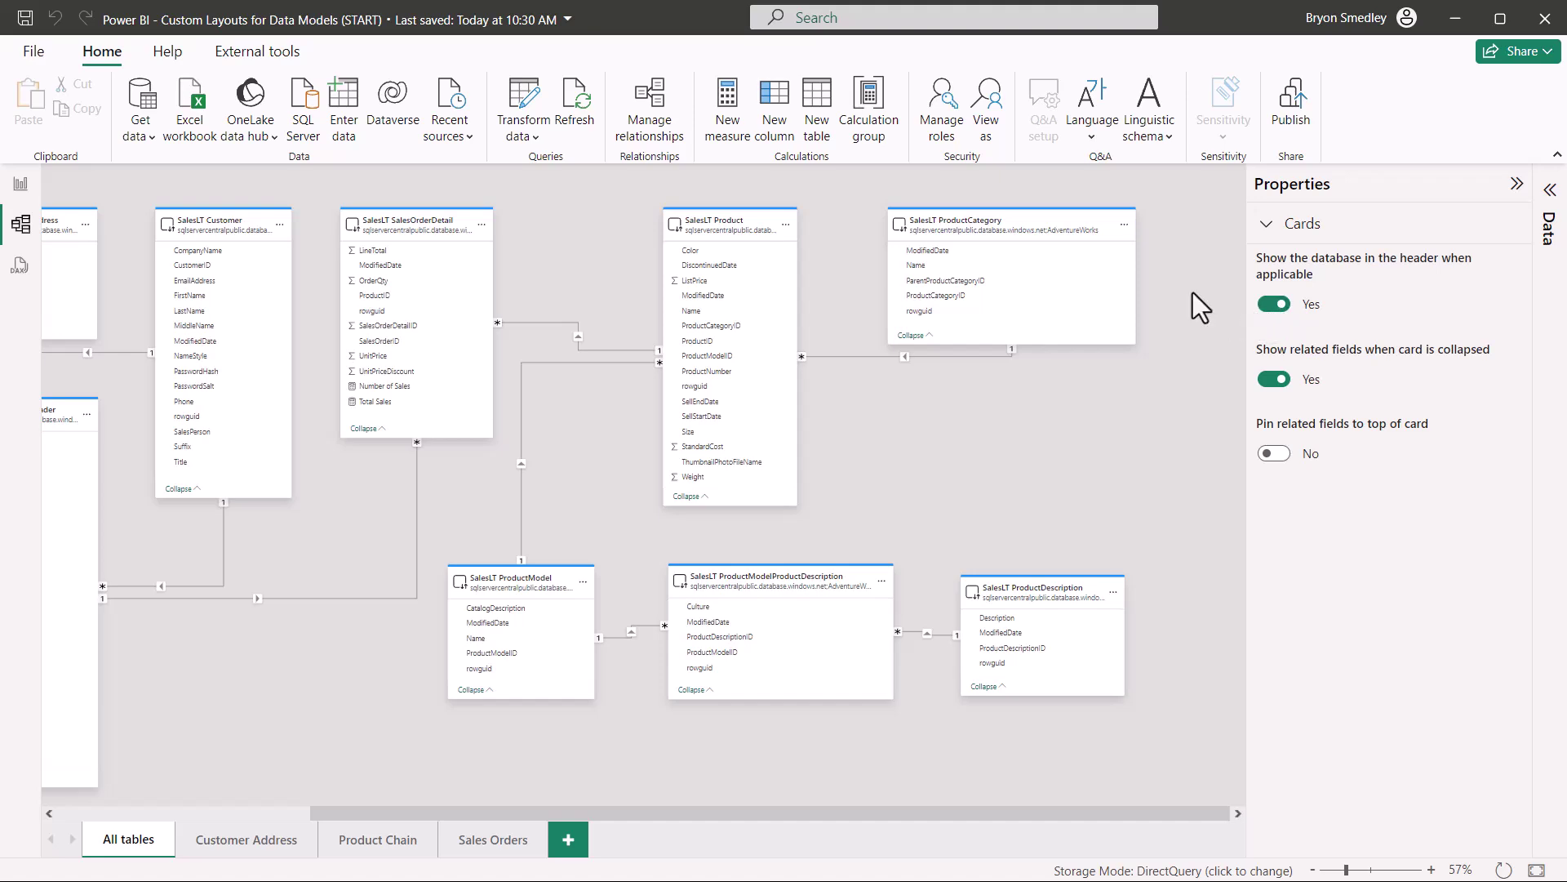
pyautogui.keyDown('ctrl'); pyautogui.scroll(5, 1157, 441); pyautogui.keyUp('ctrl')
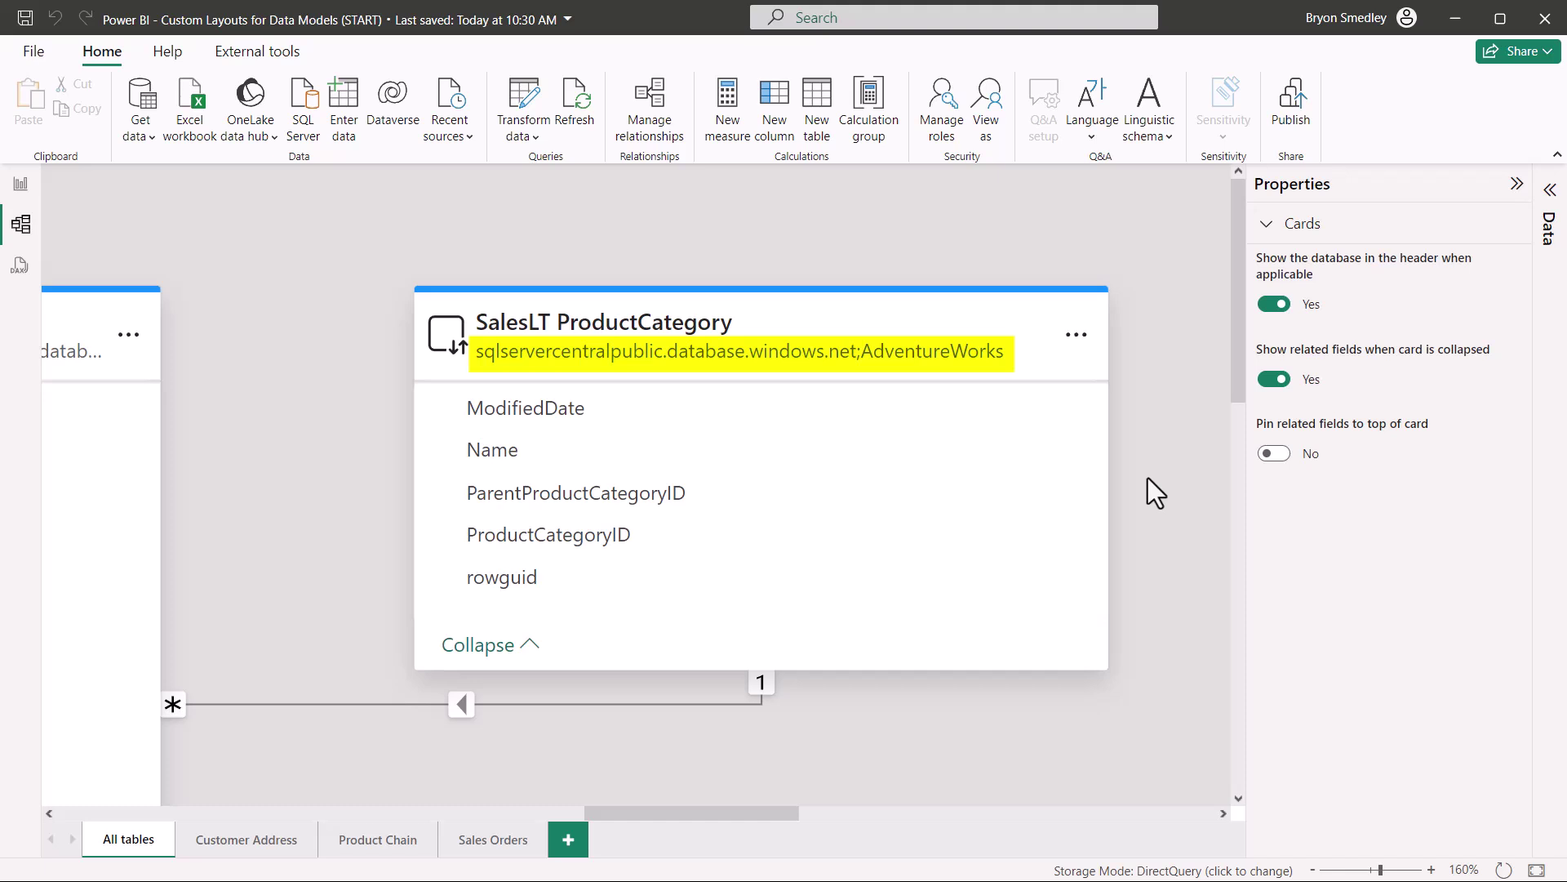
pyautogui.click(1535, 870)
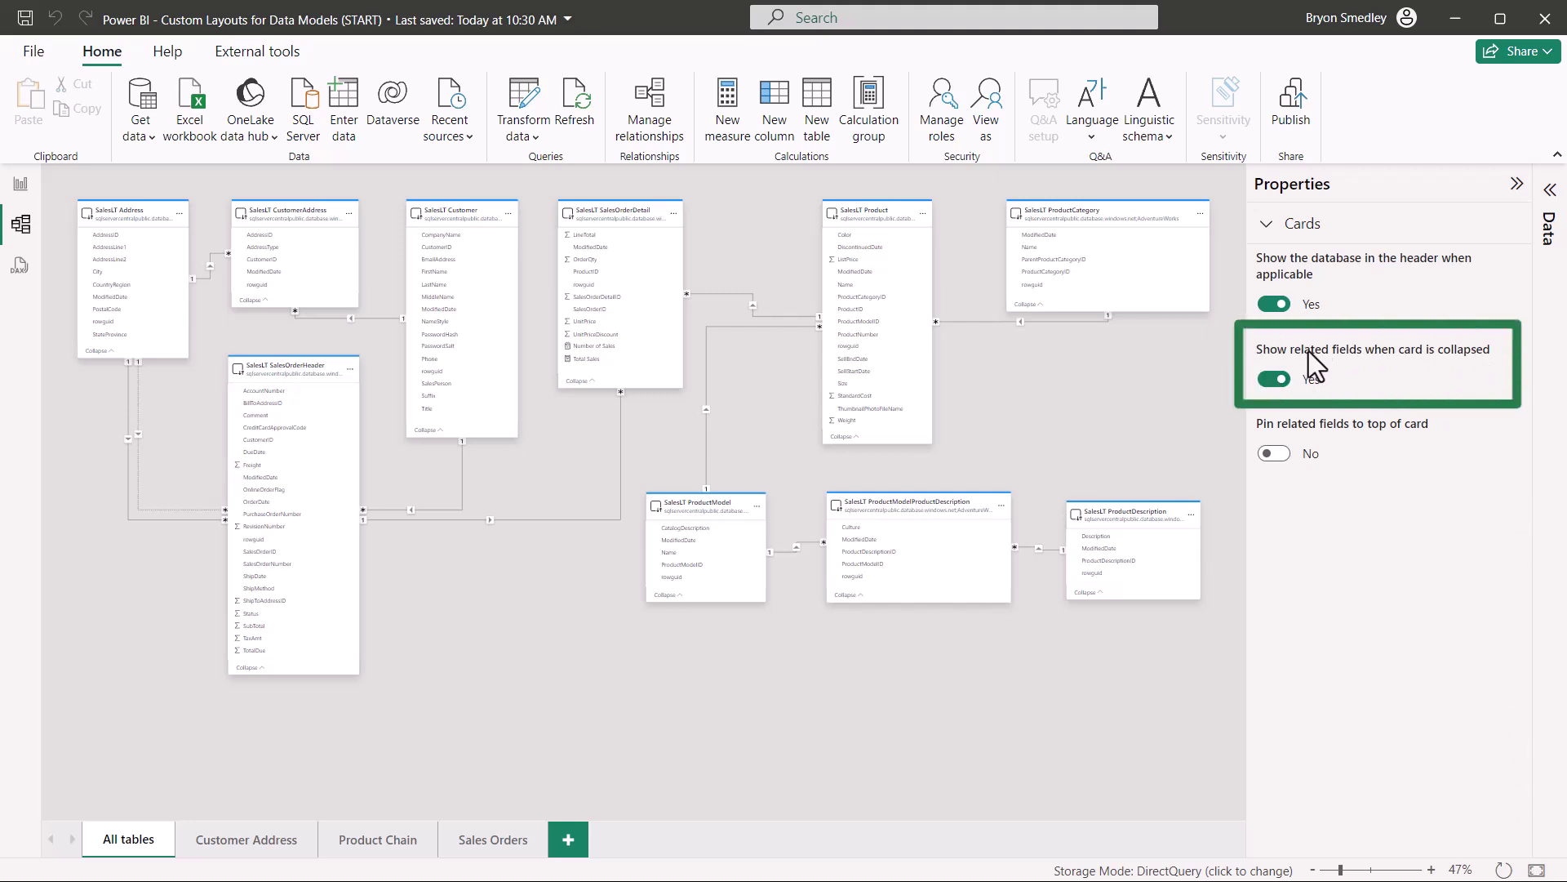
pyautogui.rightClick(1051, 402)
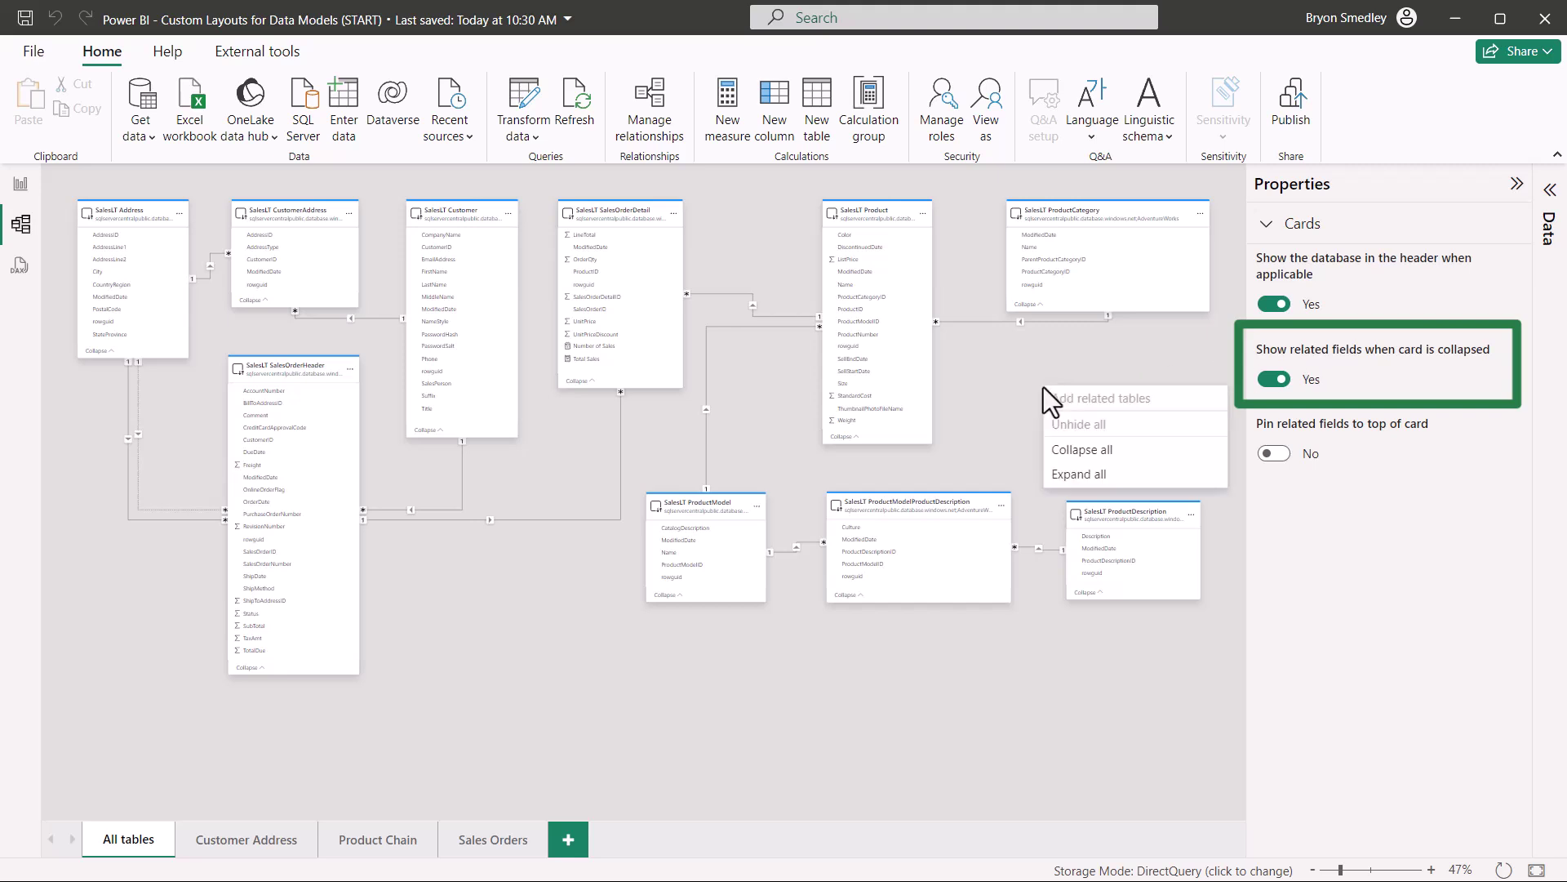
pyautogui.click(1060, 449)
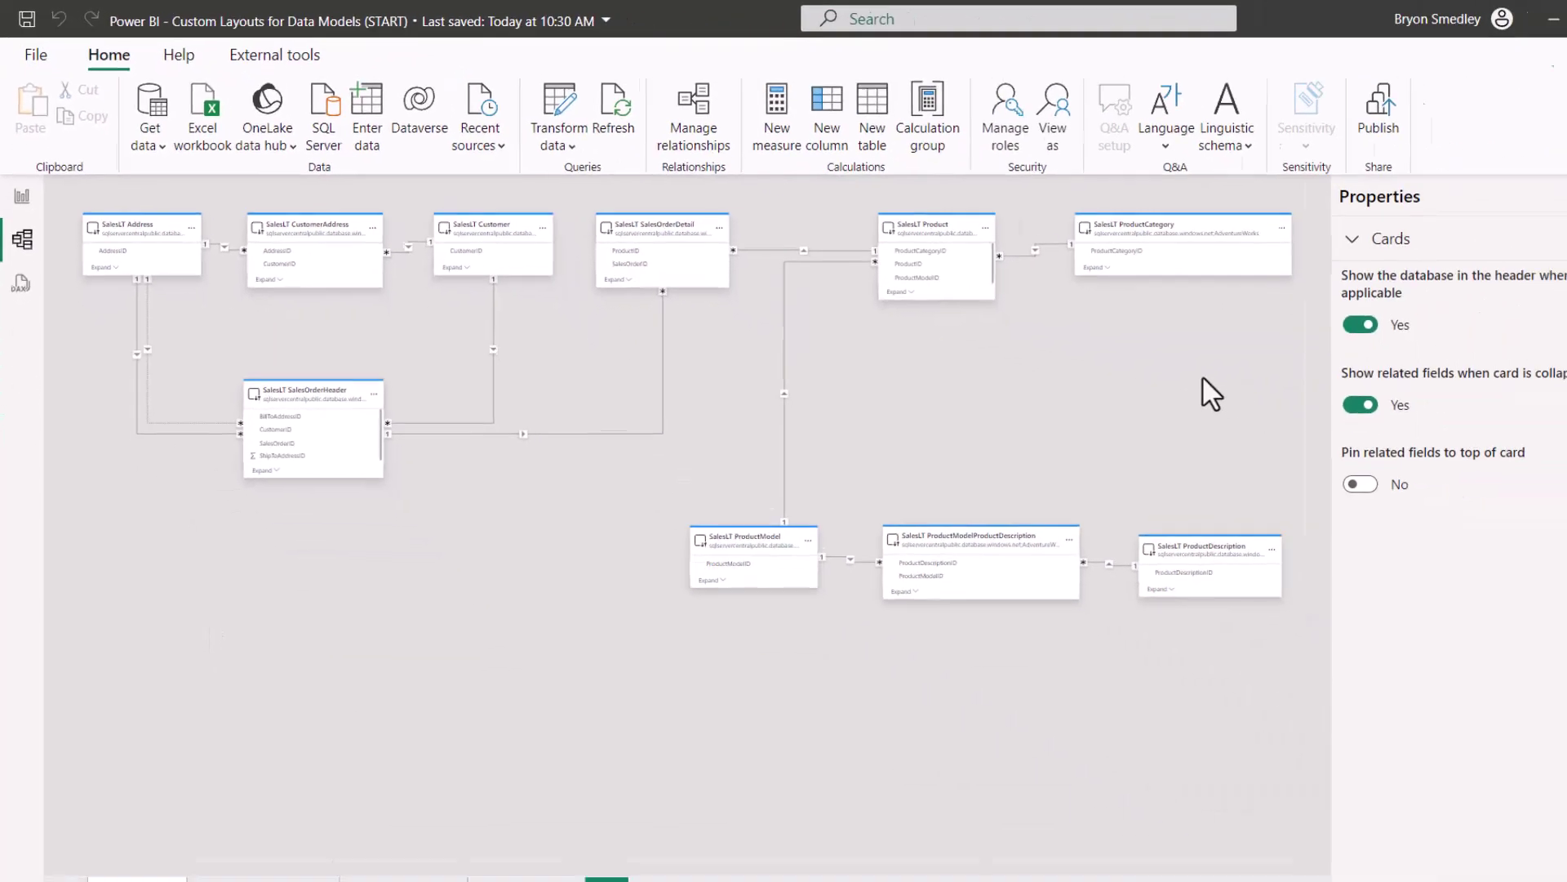
pyautogui.rightClick(1127, 356)
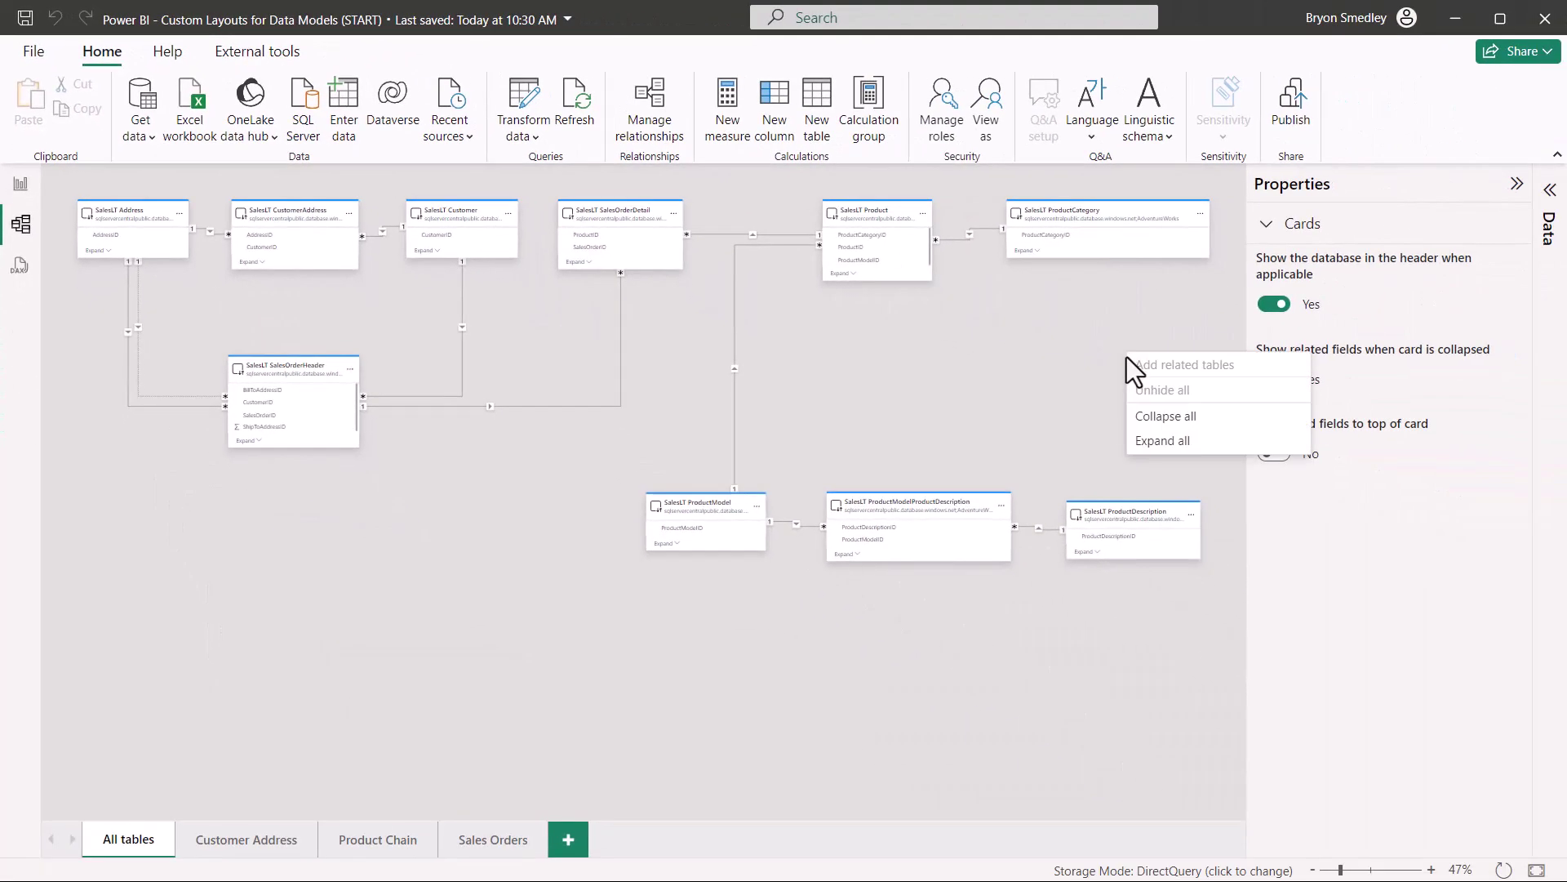
pyautogui.click(1153, 441)
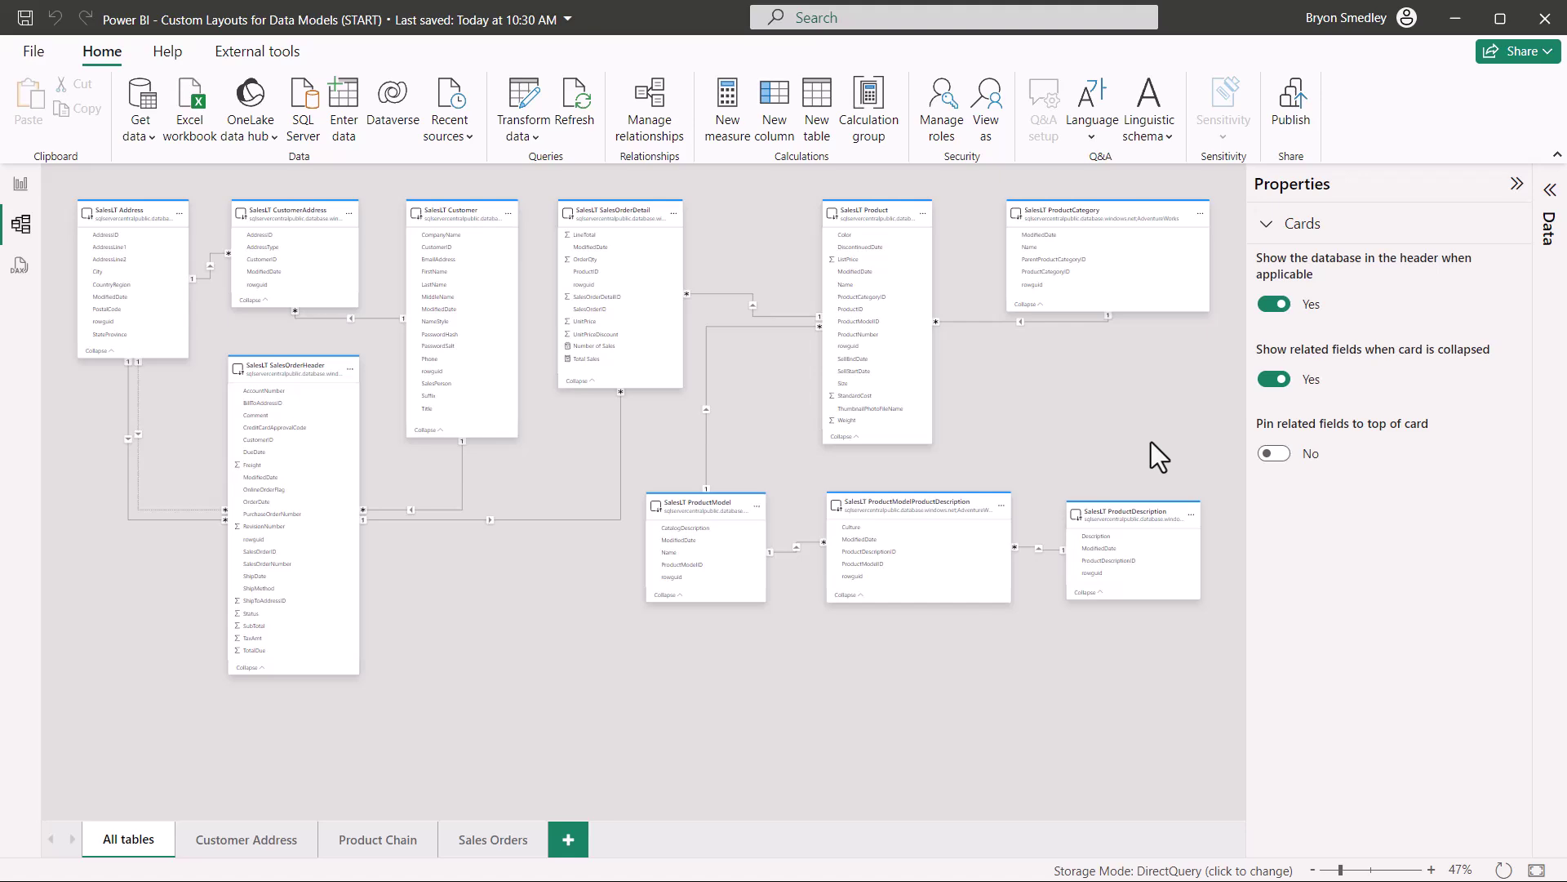
pyautogui.scroll(5, 752, 446)
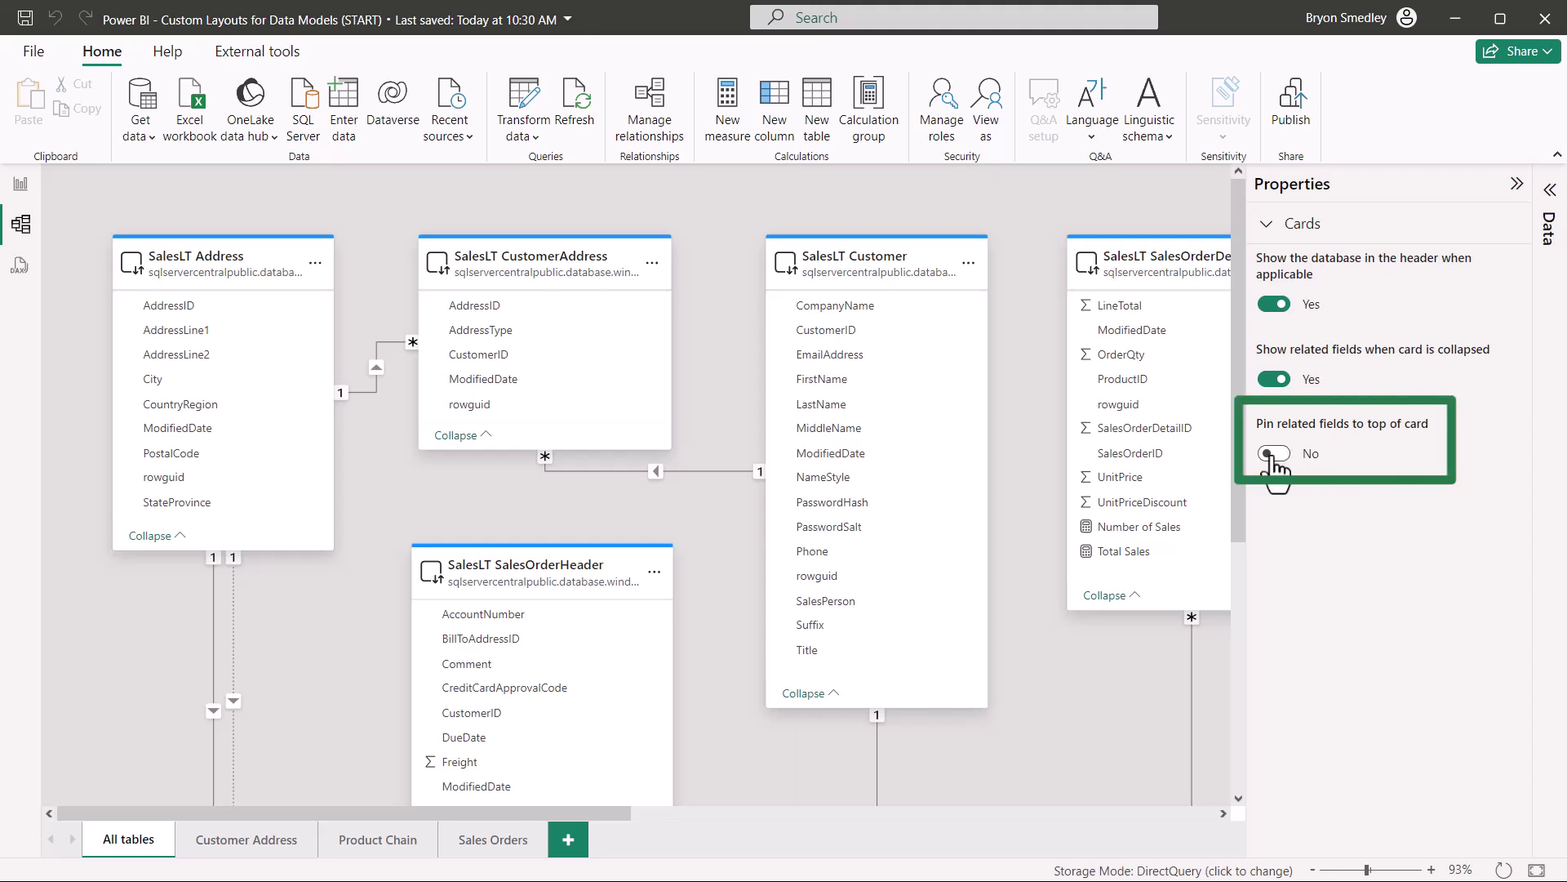
# Set 'Pin related fields to top of card' to Yes.
pyautogui.click(1272, 454)
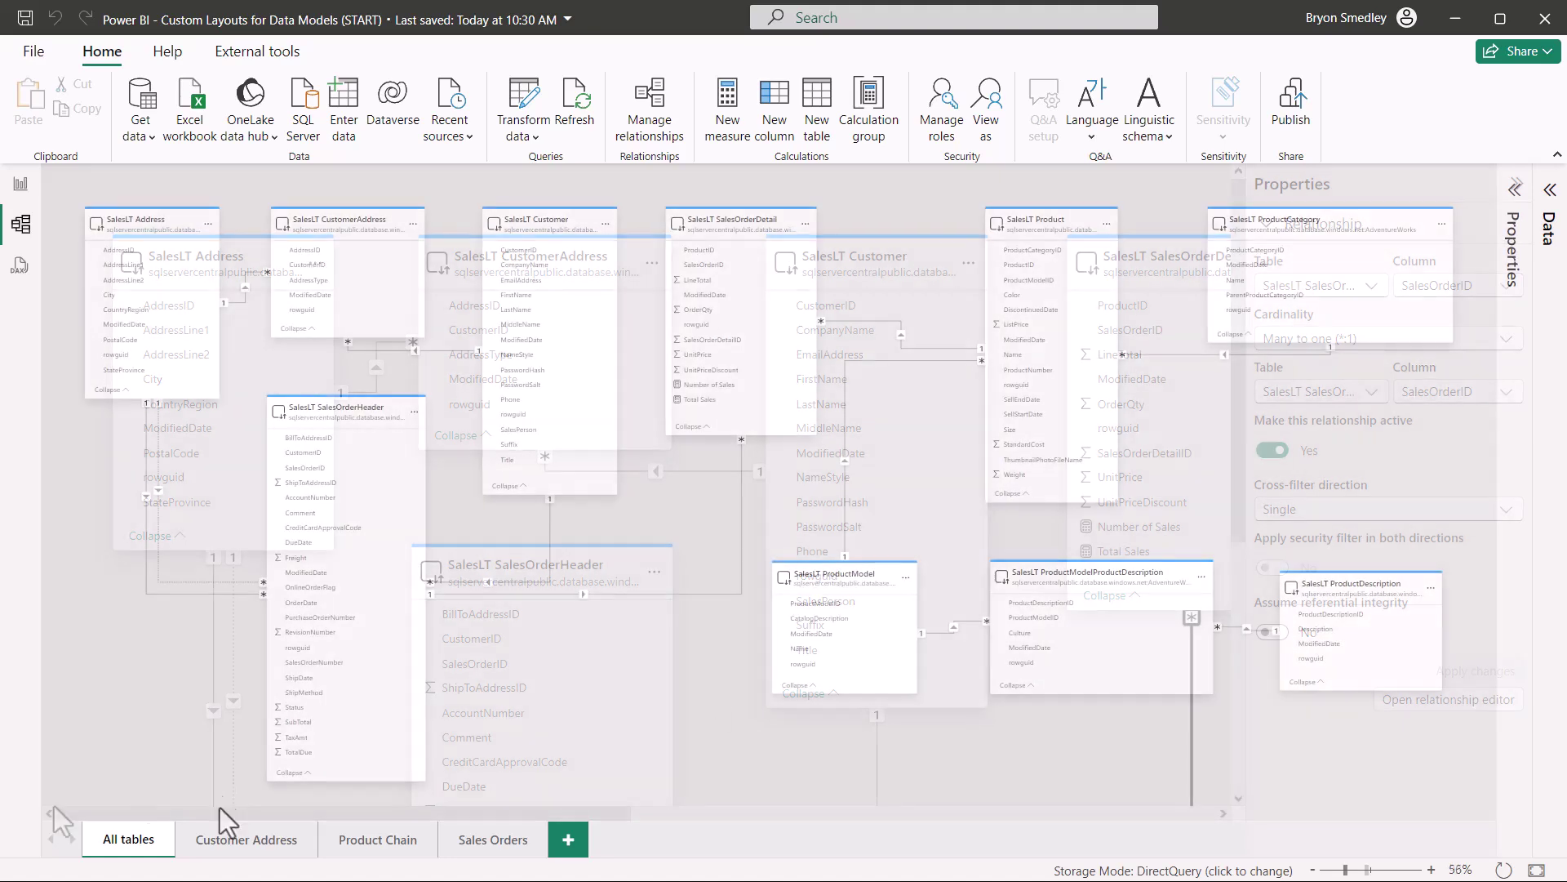
pyautogui.click(238, 842)
pyautogui.click(390, 842)
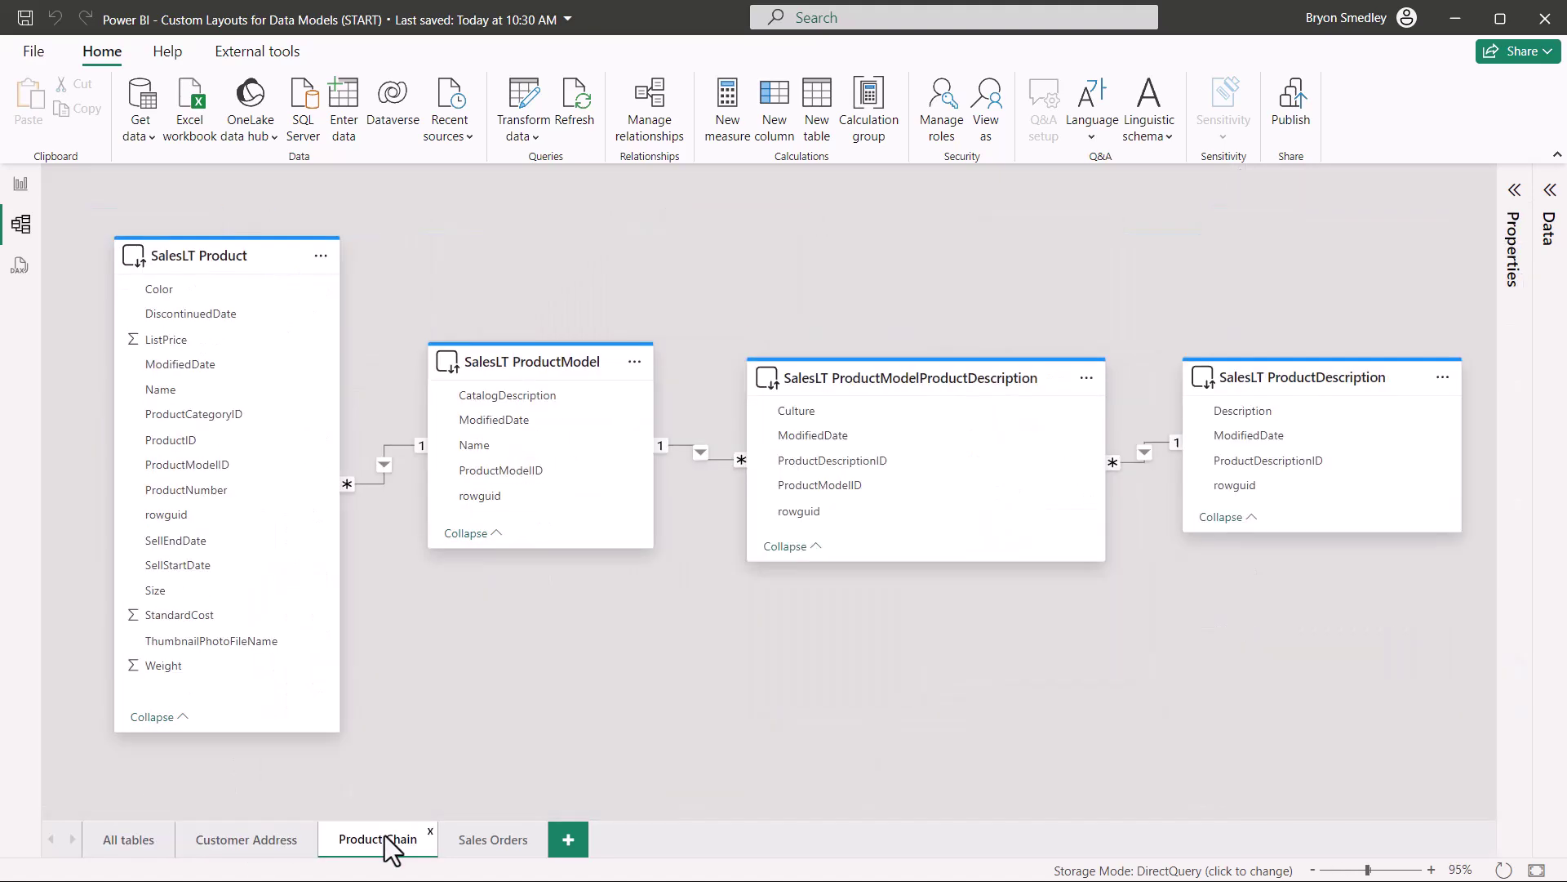
pyautogui.click(465, 837)
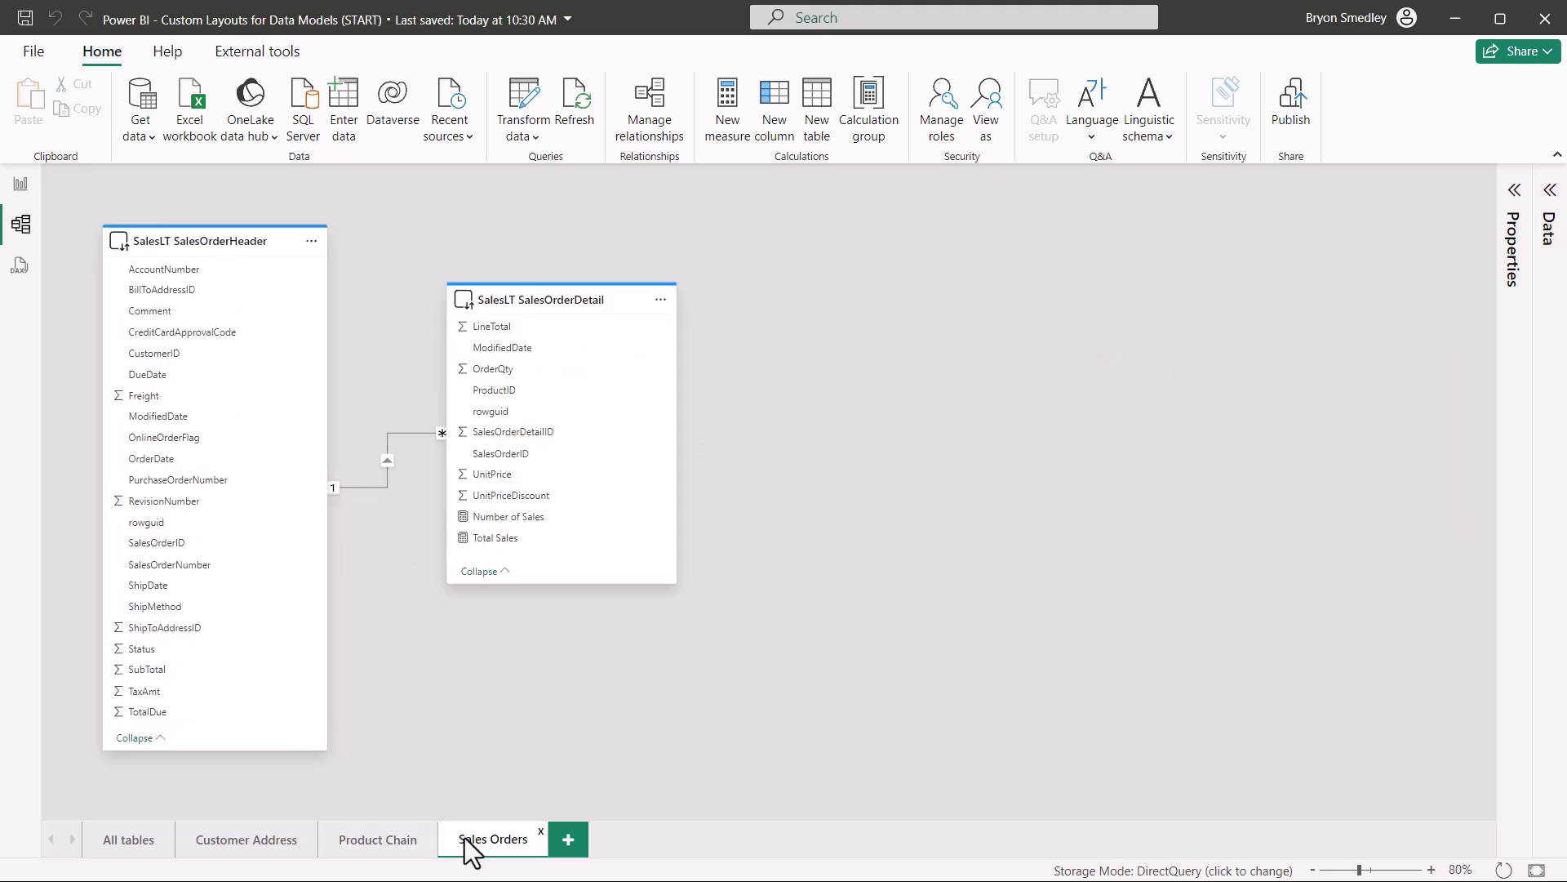
pyautogui.click(365, 842)
pyautogui.click(245, 840)
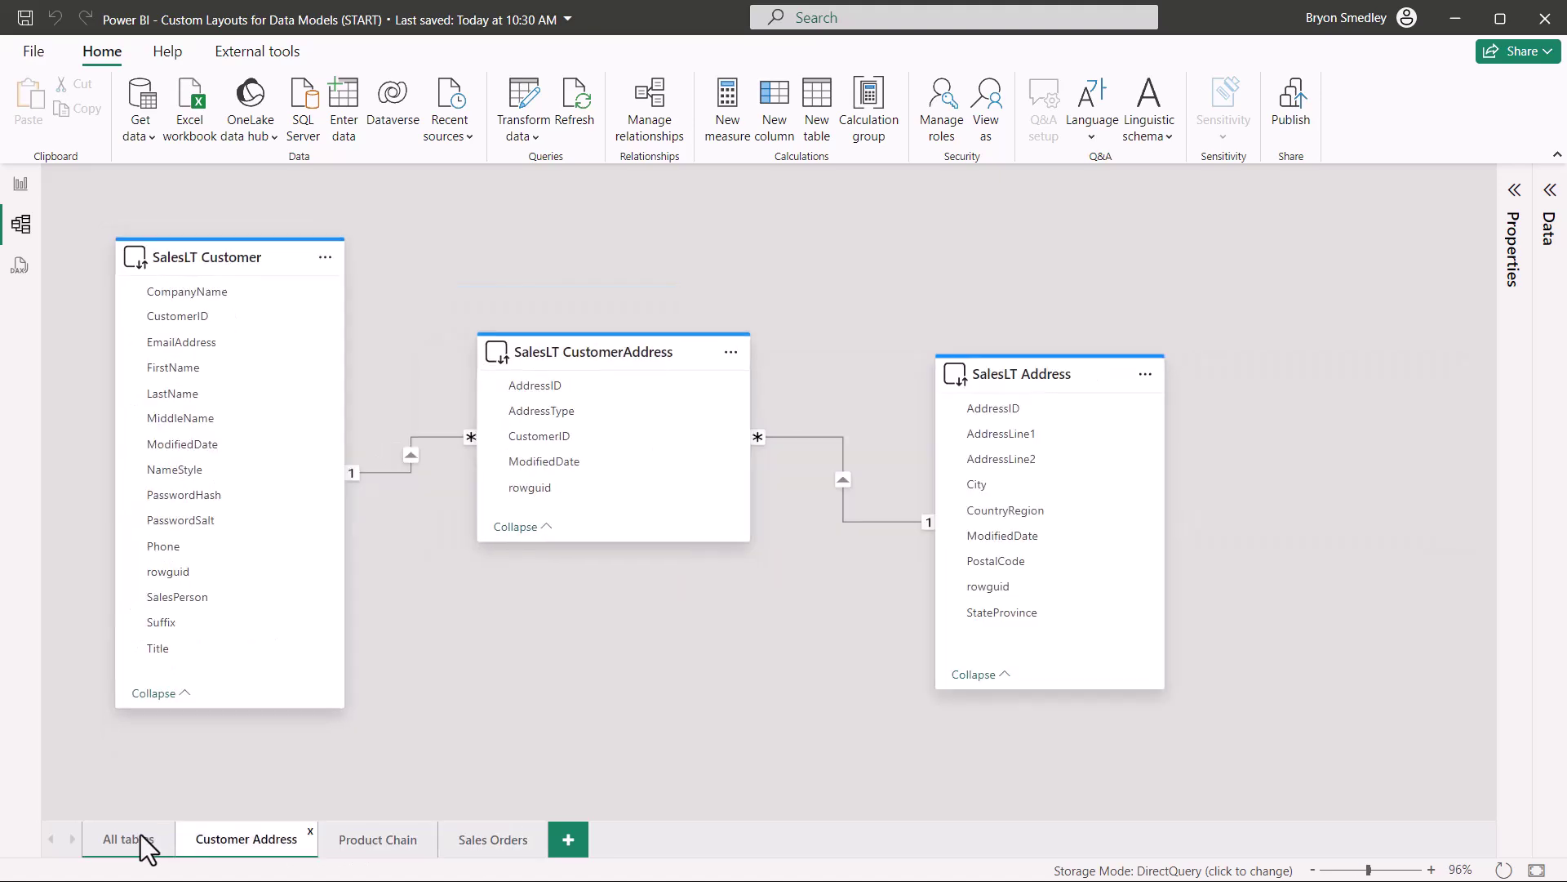
pyautogui.click(135, 835)
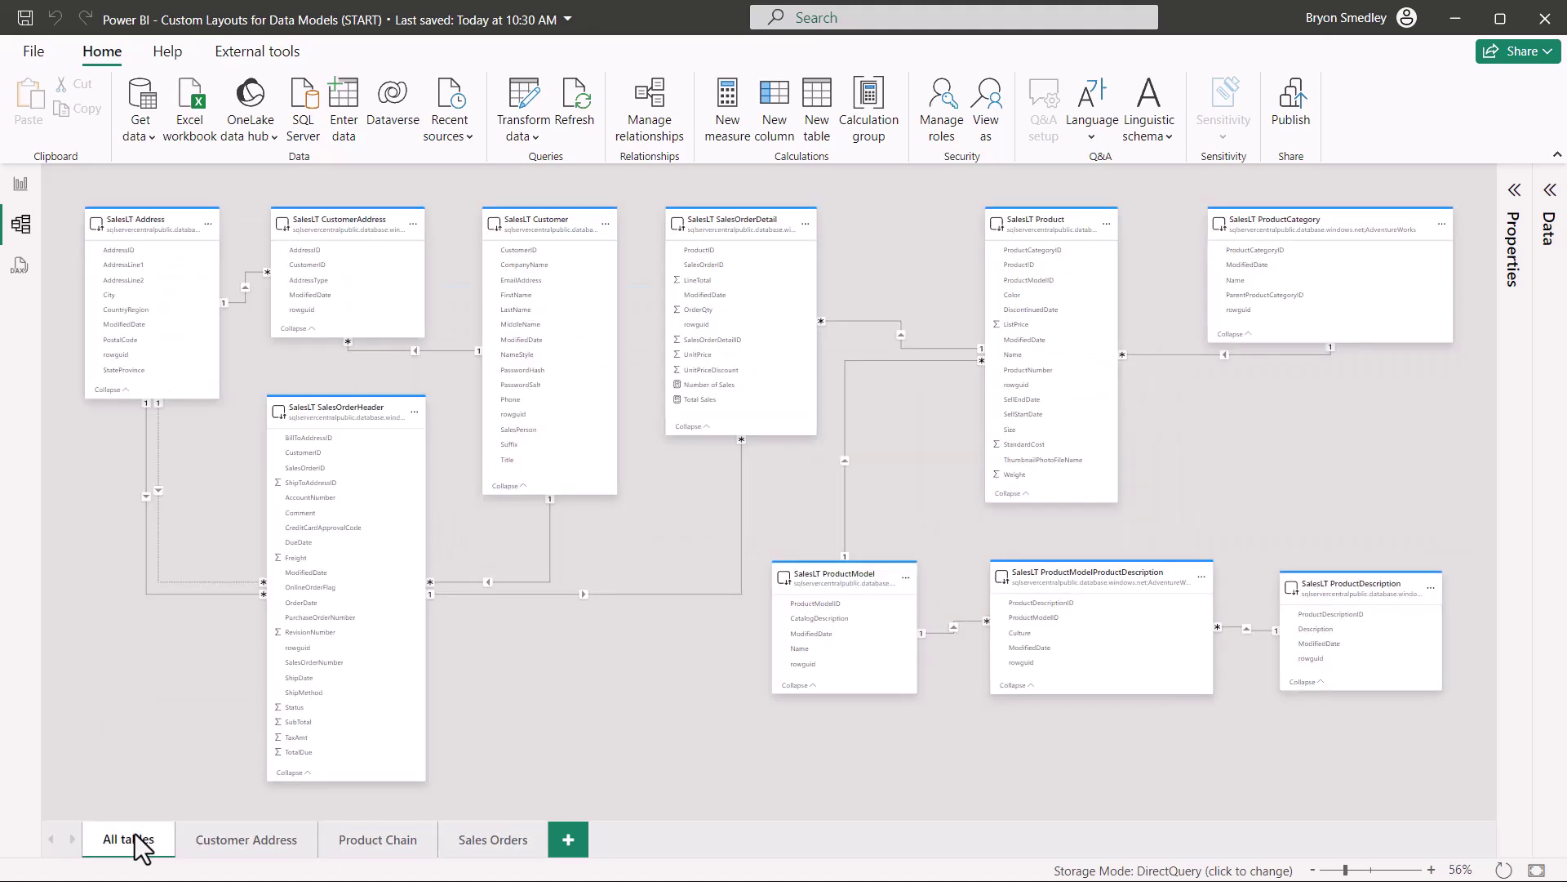